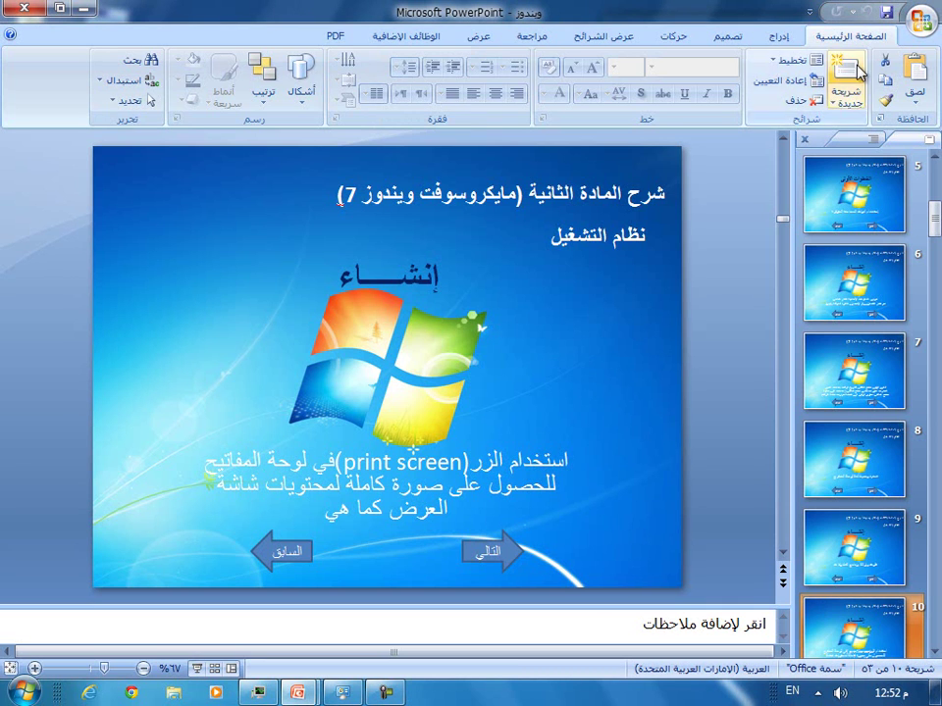
- Minimize PowerPoint, open the On-Screen Keyboard from the desktop and capture the full screen with its Print Screen function
click(84, 9)
double_click(98, 16)
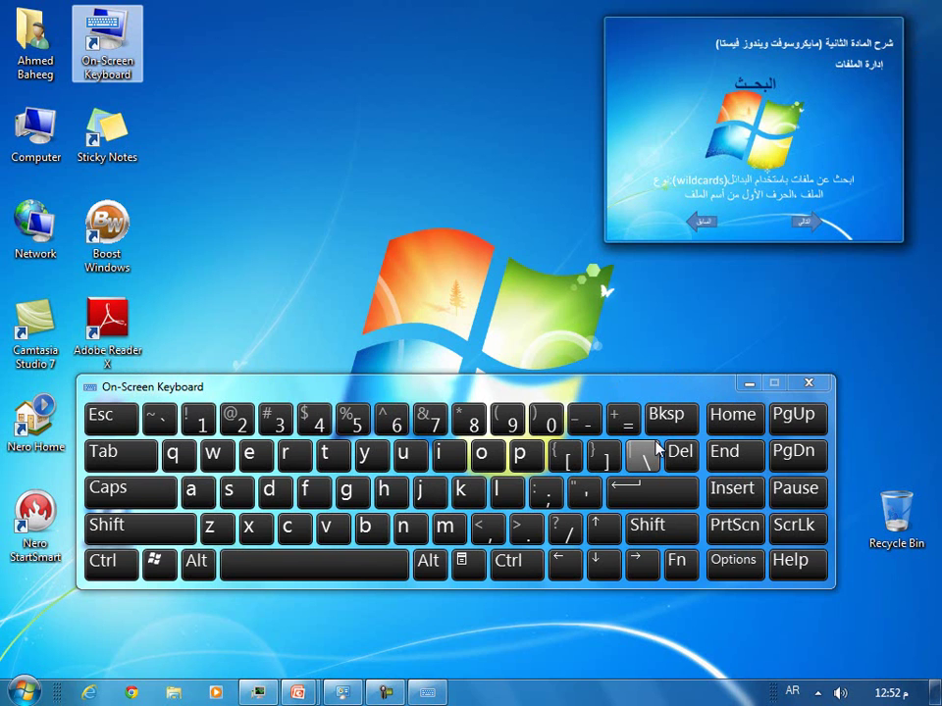
click(745, 540)
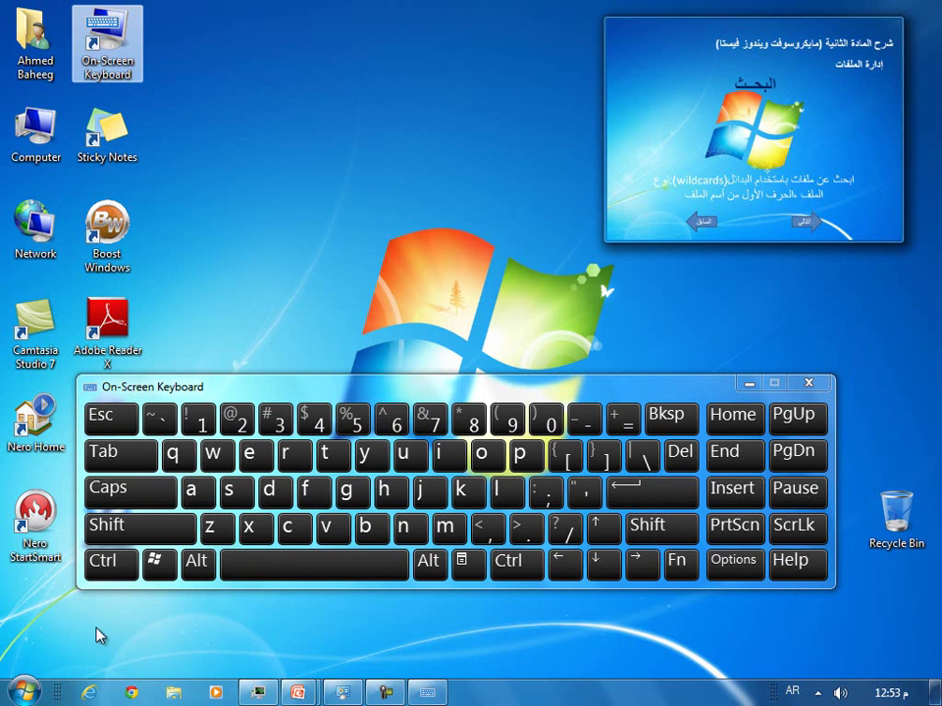
- Start WordPad from the Accessories programs, moving the On-Screen Keyboard out of the way, and reposition the WordPad window
click(14, 692)
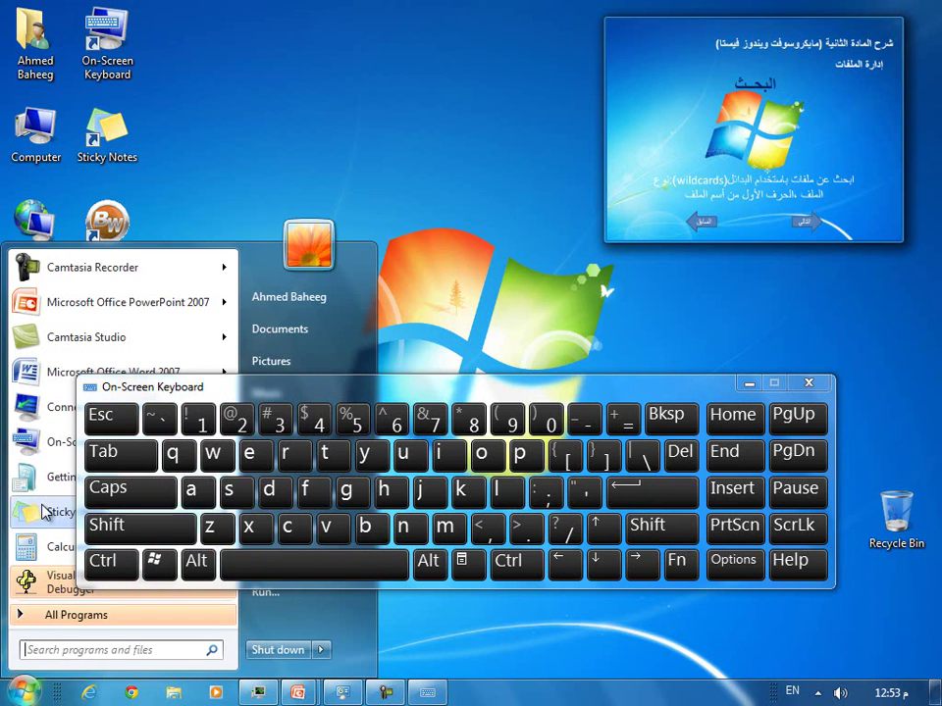
drag(295, 398, 245, 412)
click(22, 692)
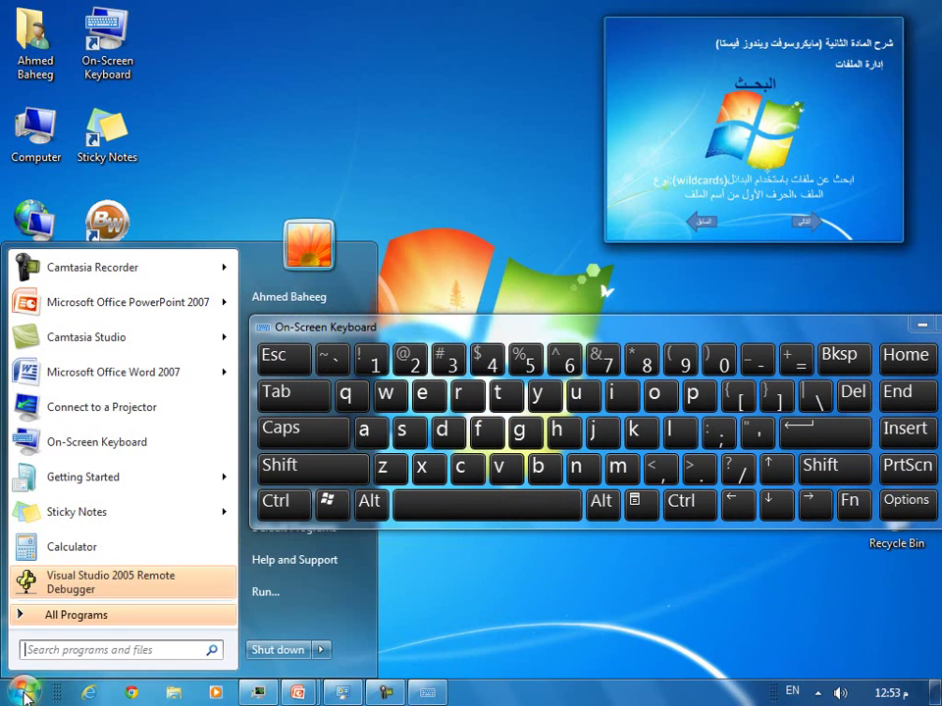
click(76, 615)
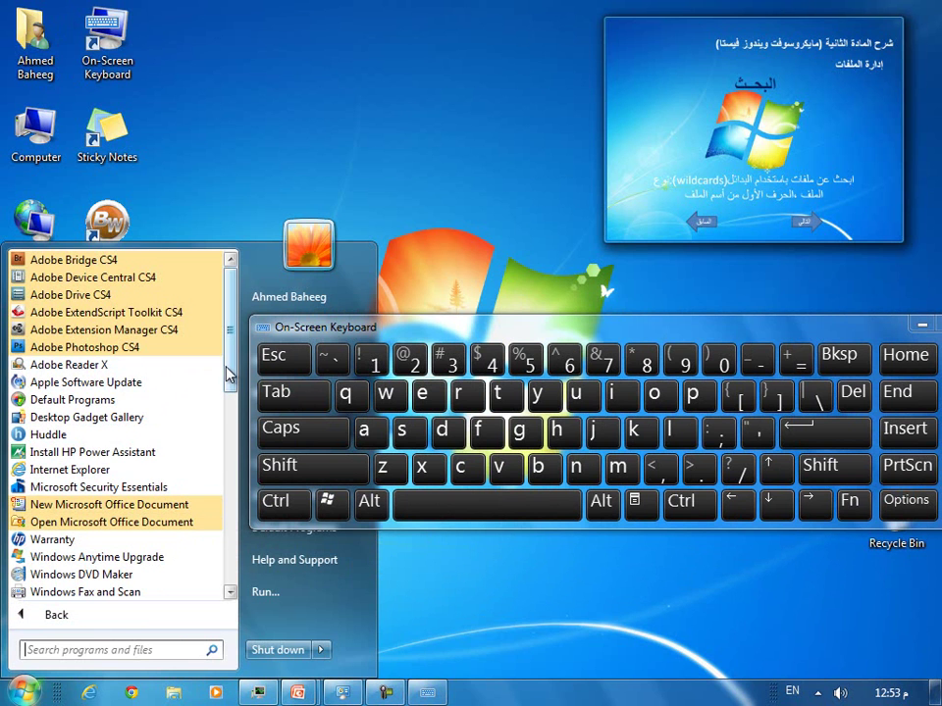
drag(231, 372, 233, 449)
click(172, 472)
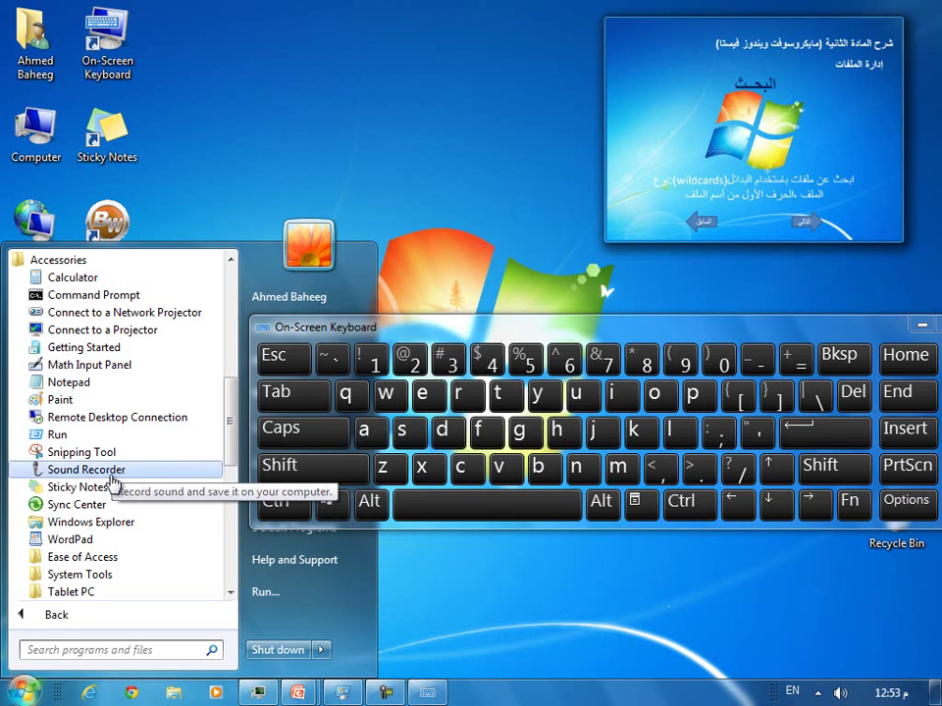
click(98, 543)
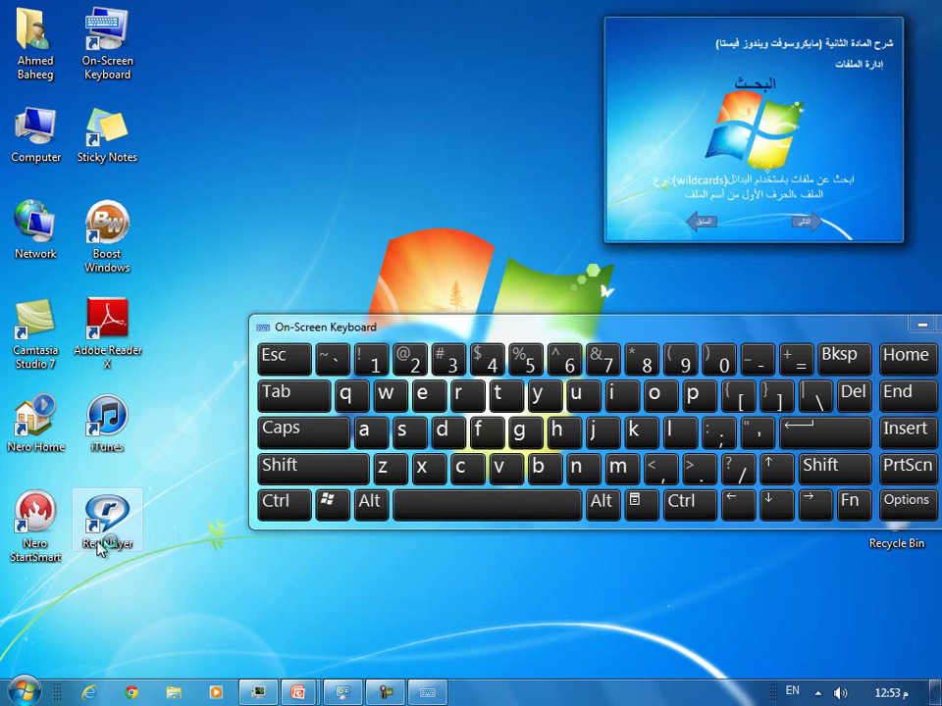
drag(316, 157, 255, 99)
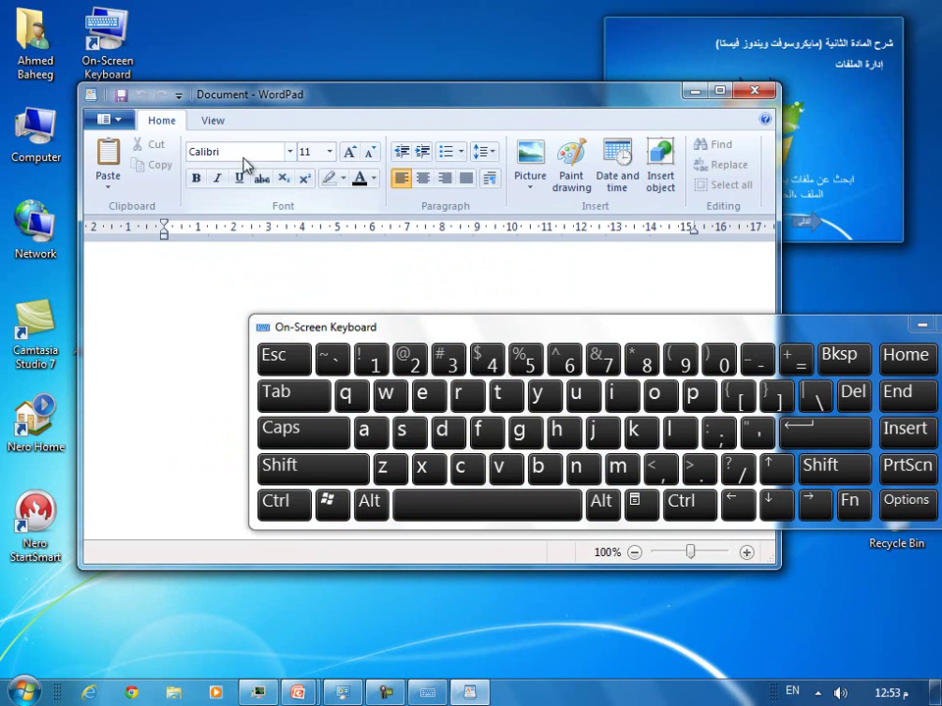
- Paste the desktop capture into the blank WordPad document and maximize the window to show the whole image
right_click(177, 273)
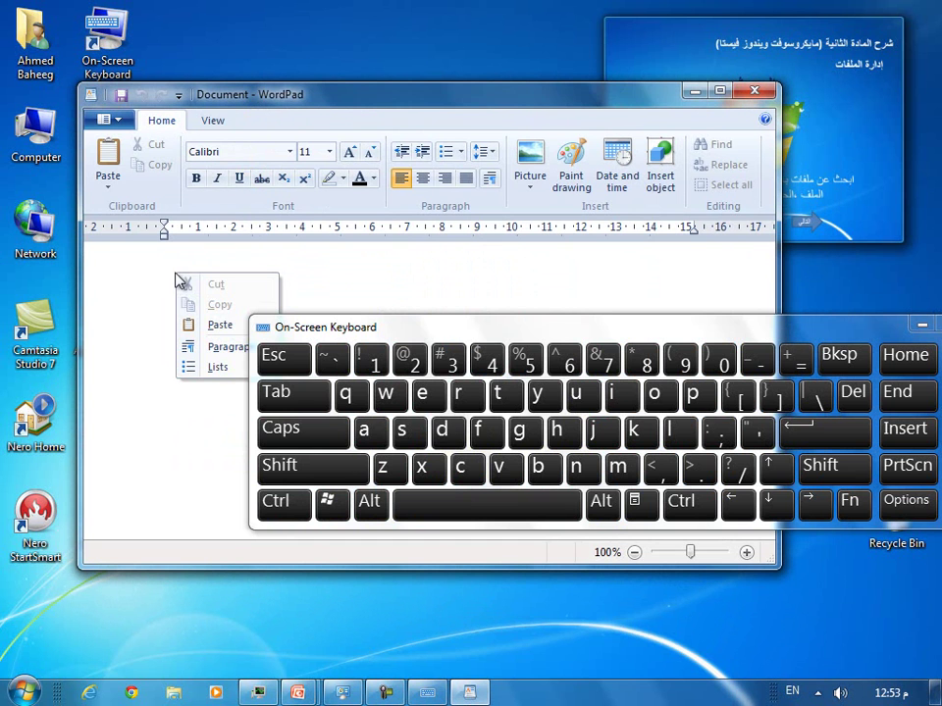
click(218, 325)
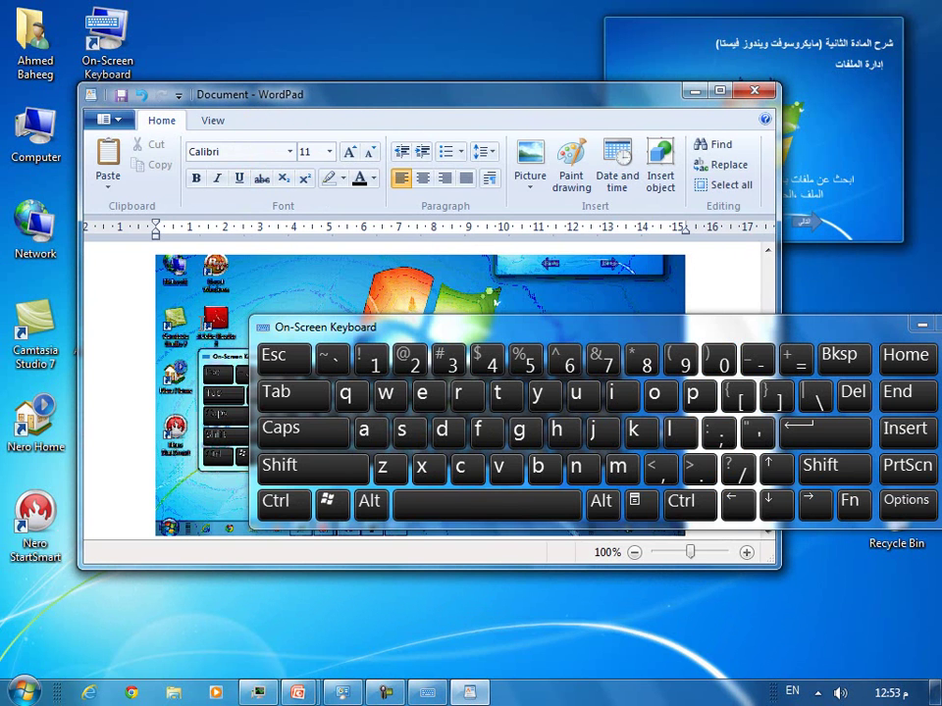
drag(501, 330, 399, 564)
double_click(442, 102)
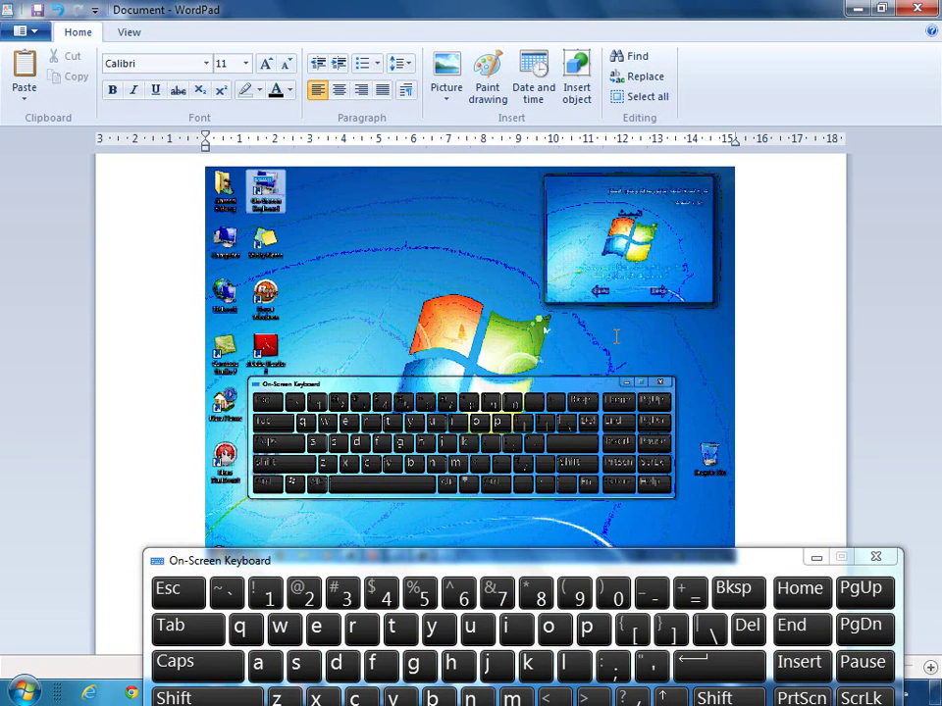
- Close WordPad without saving the document and start Microsoft Office Word 2007
click(924, 10)
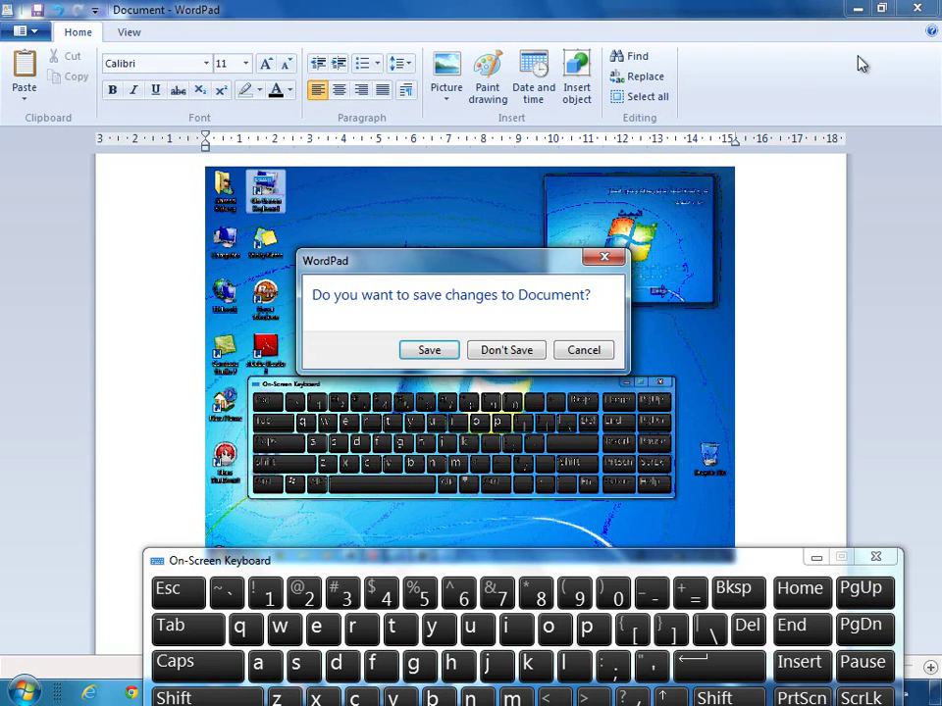
click(517, 351)
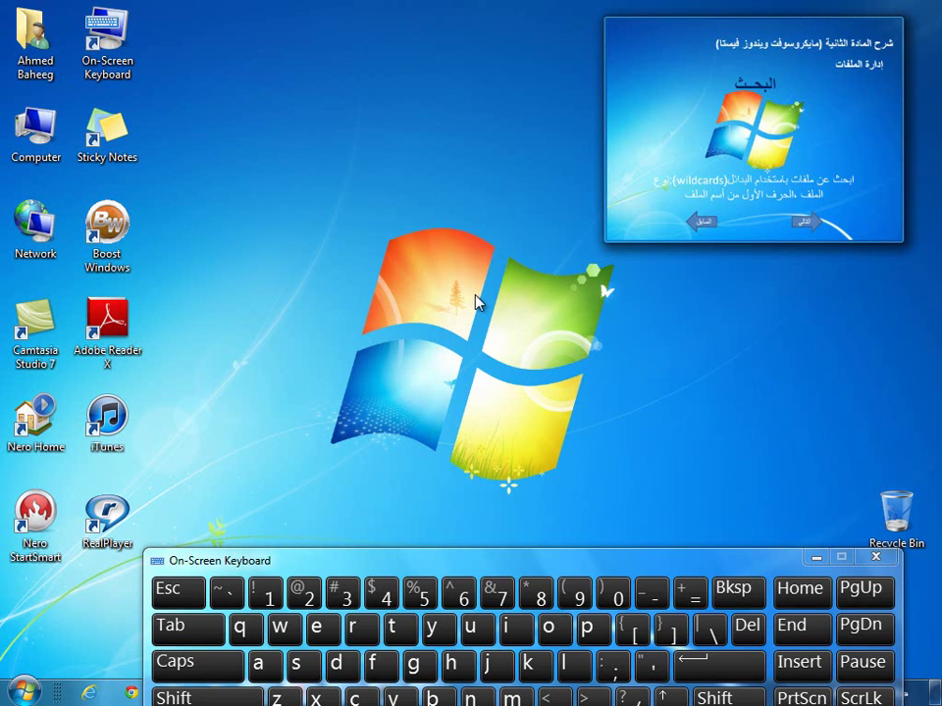
click(24, 691)
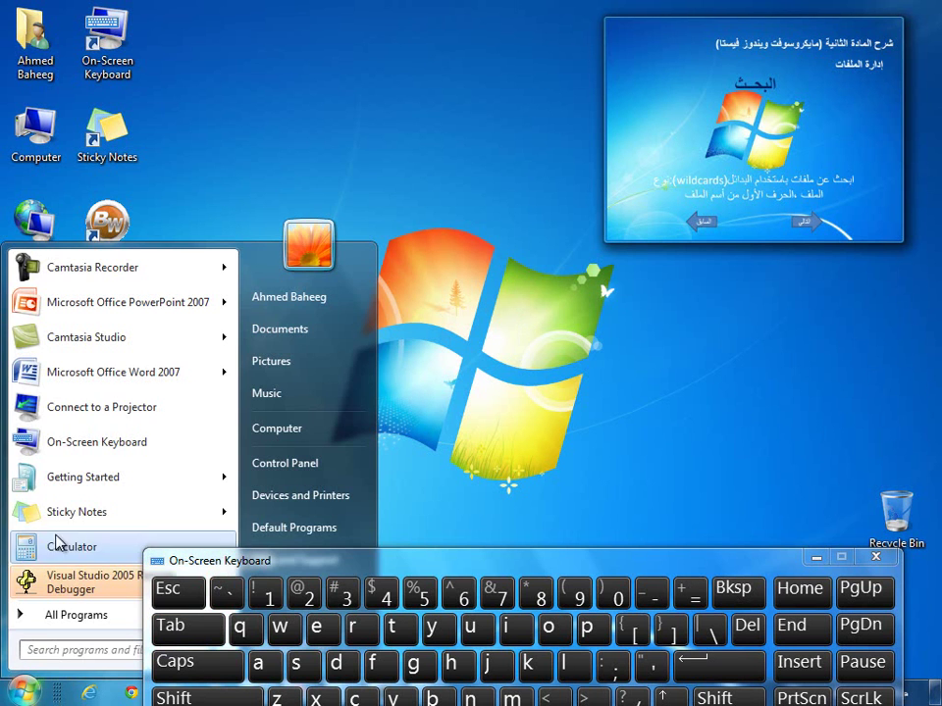
click(92, 376)
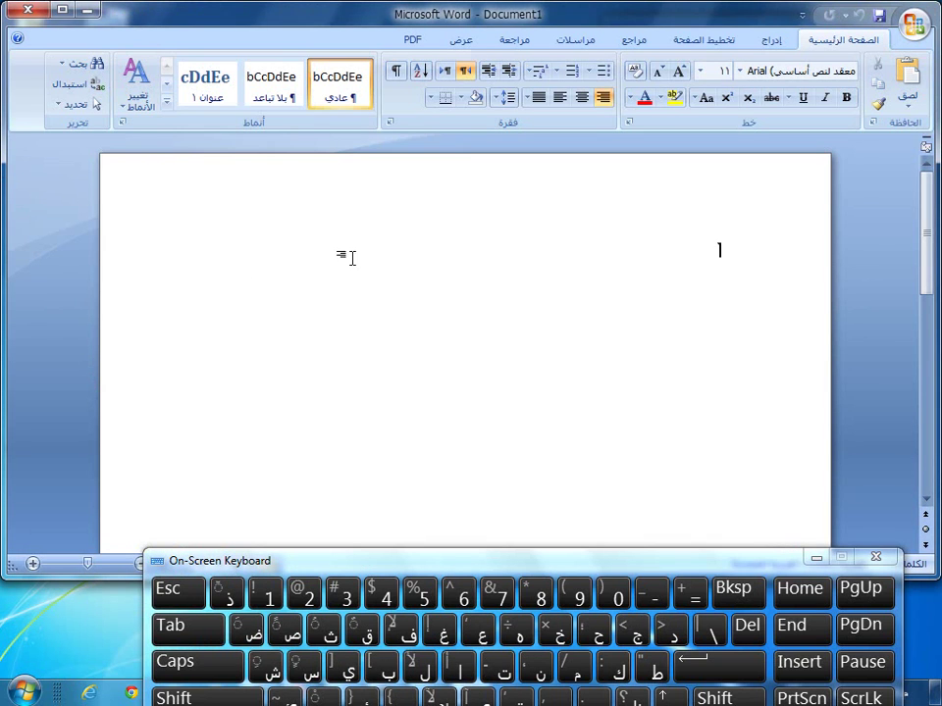
- Paste the desktop capture into the blank Word document
right_click(394, 238)
right_click(489, 209)
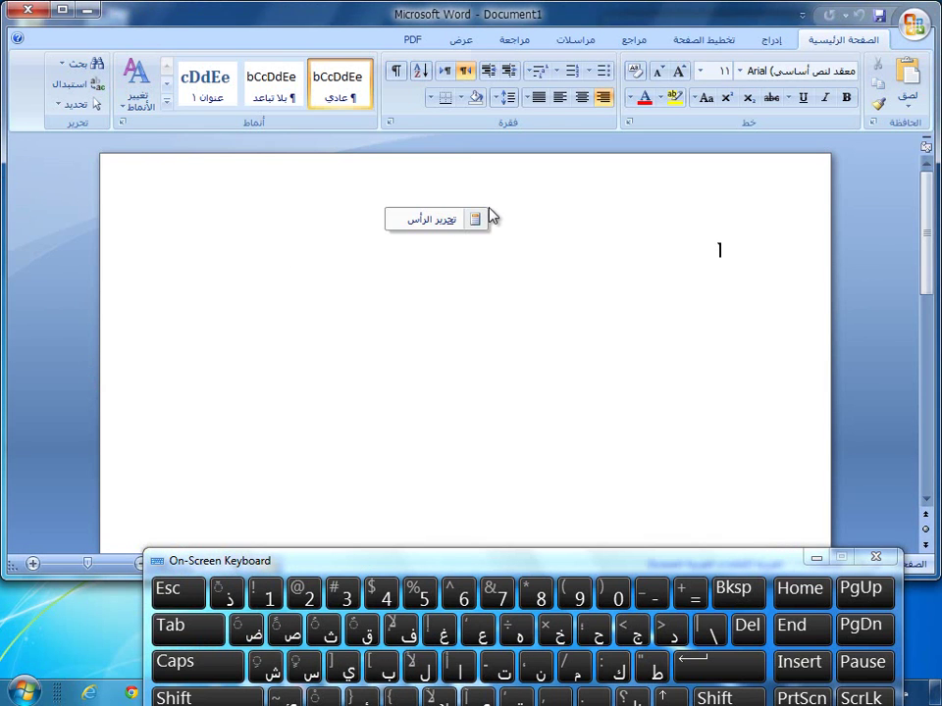
click(785, 43)
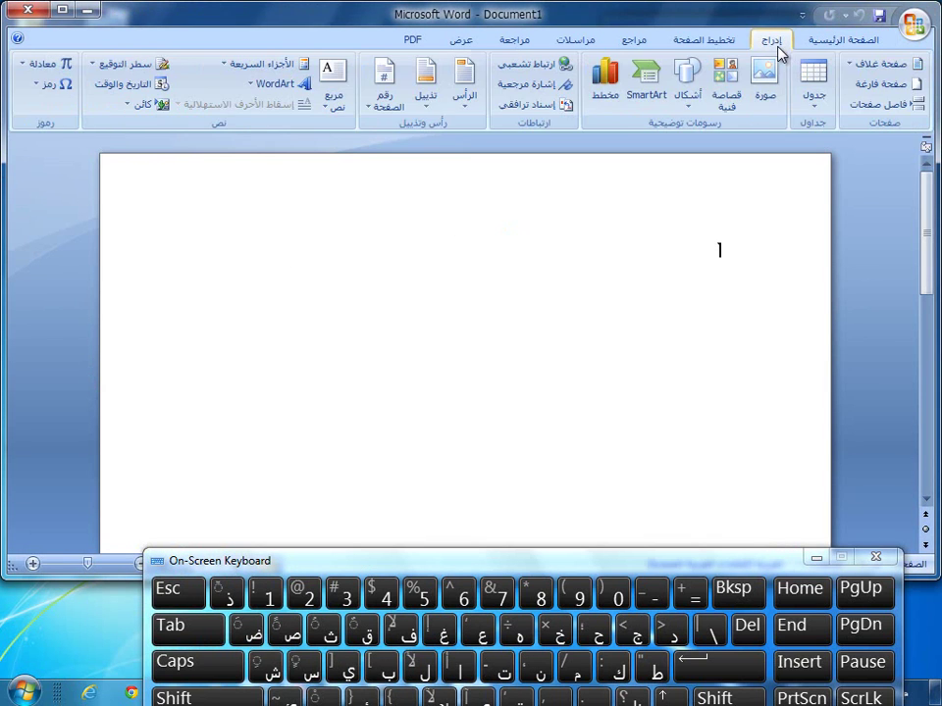
right_click(470, 323)
click(436, 372)
scroll(437, 376, down, 2)
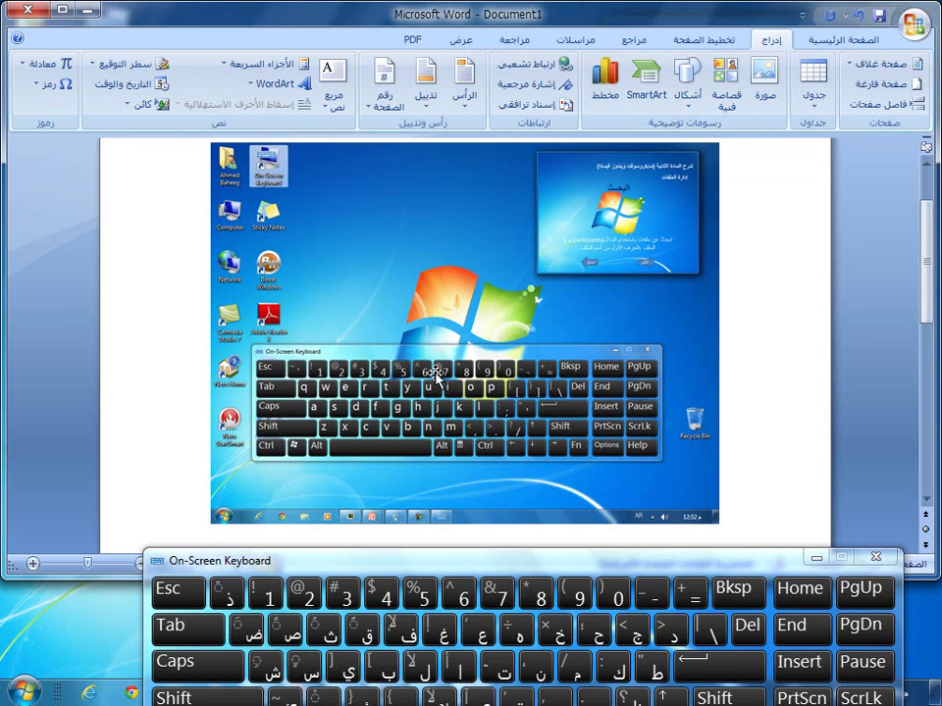
- Close Word without saving and move the On-Screen Keyboard so its whole layout is visible on the desktop
click(27, 12)
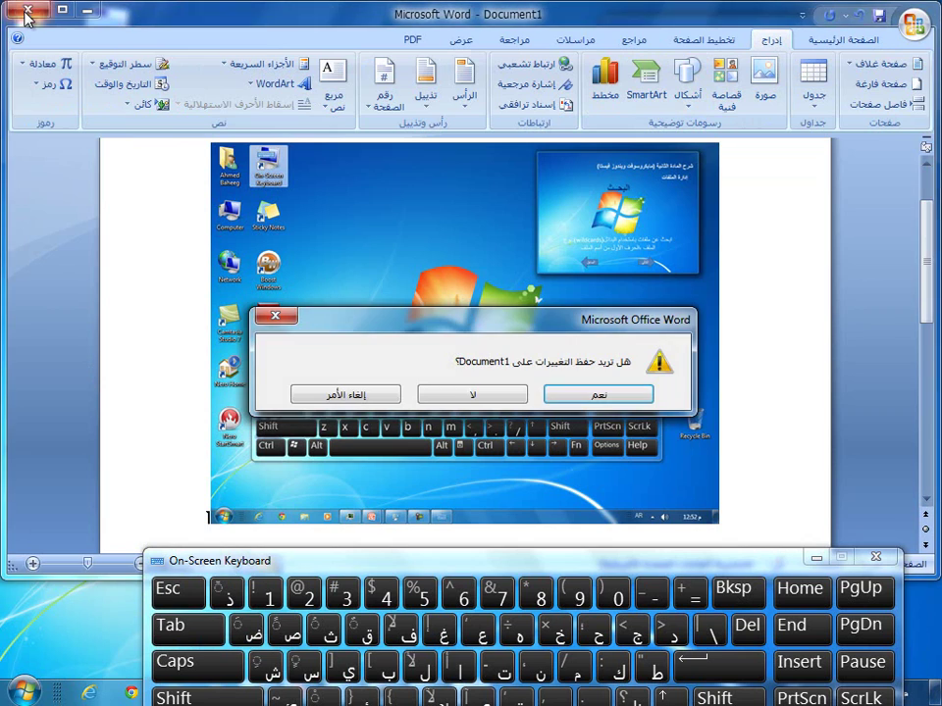
click(449, 396)
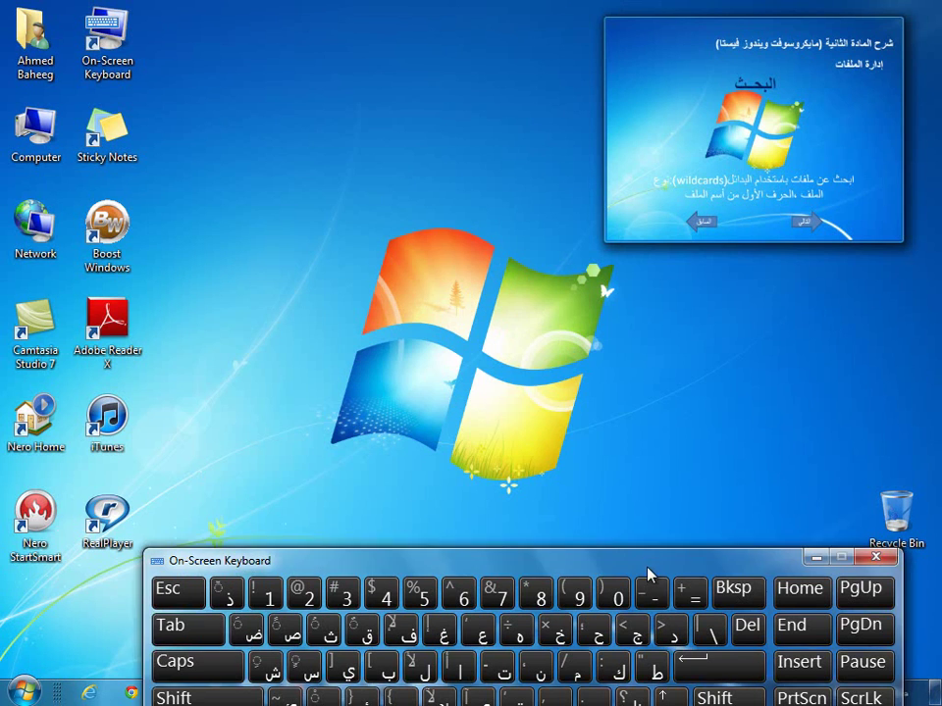
drag(647, 565, 522, 350)
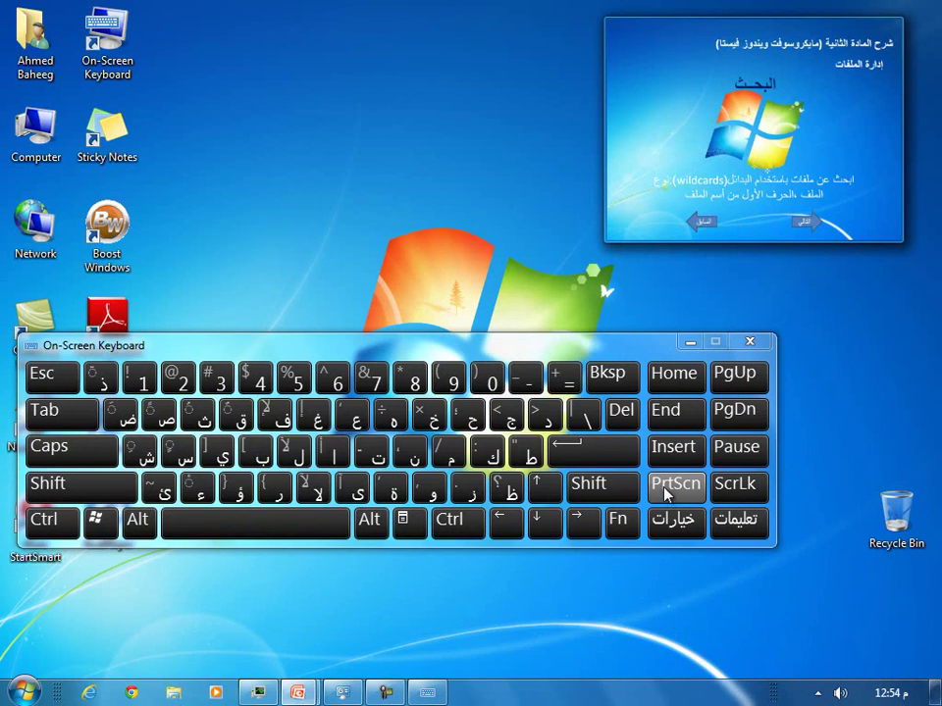
- Bring up the Programs and Features window and capture the full screen with the On-Screen Keyboard's Print Screen function
mouse_move(908, 206)
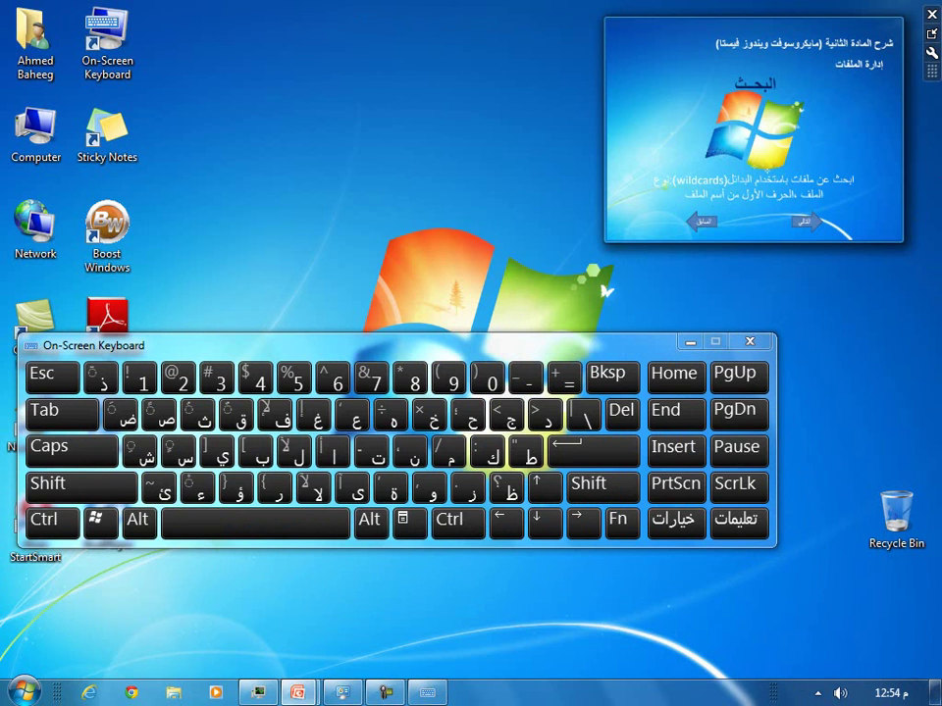
click(299, 693)
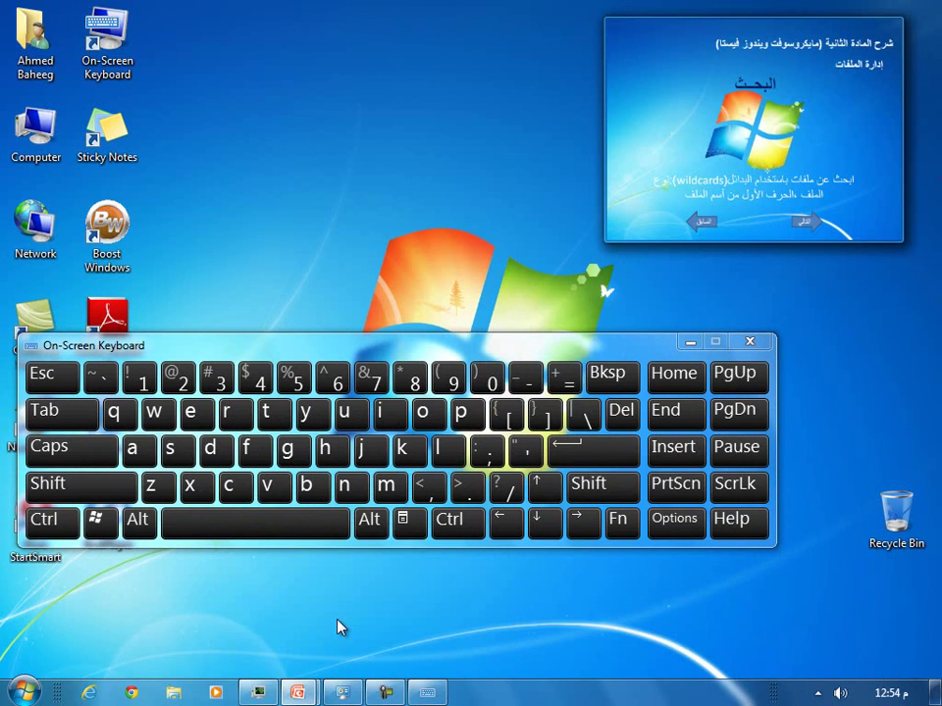
mouse_move(296, 691)
click(342, 693)
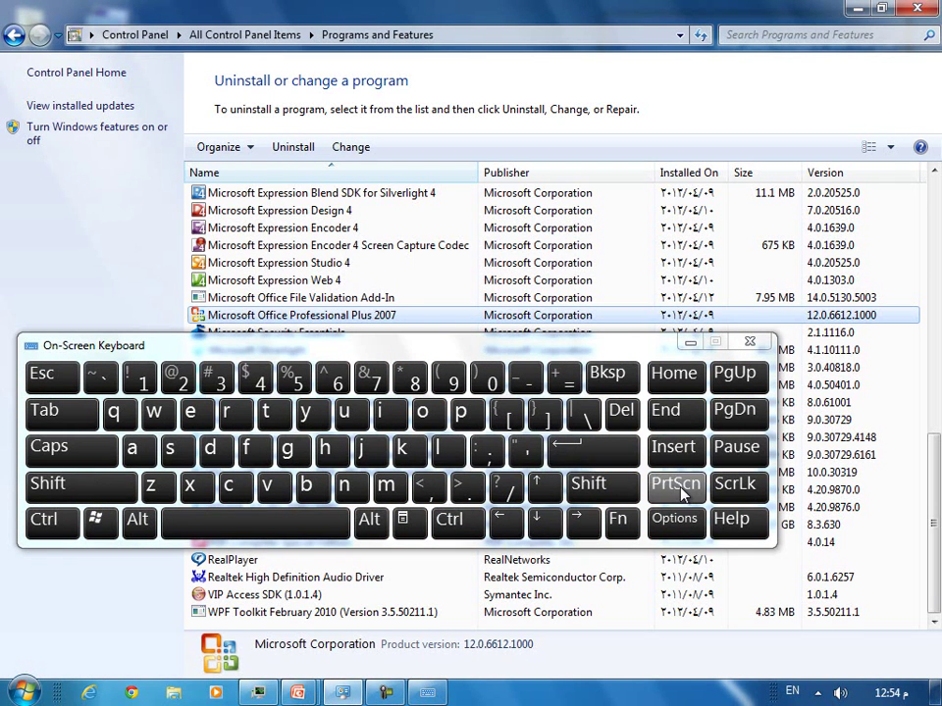
click(684, 487)
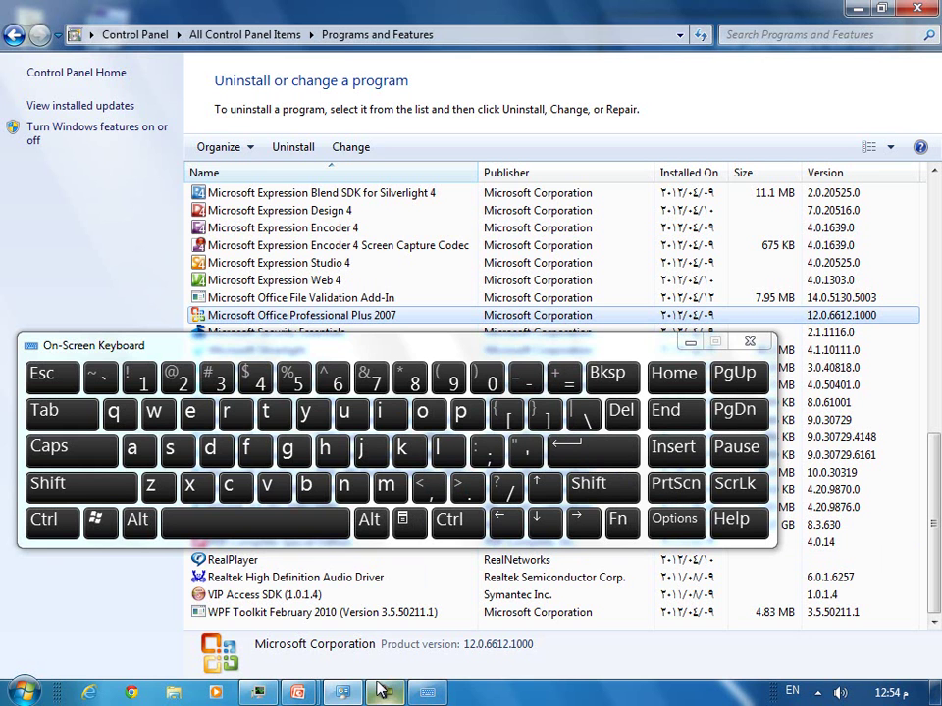
- Move the On-Screen Keyboard aside and start Microsoft Office Word 2007 with a blank document
click(22, 693)
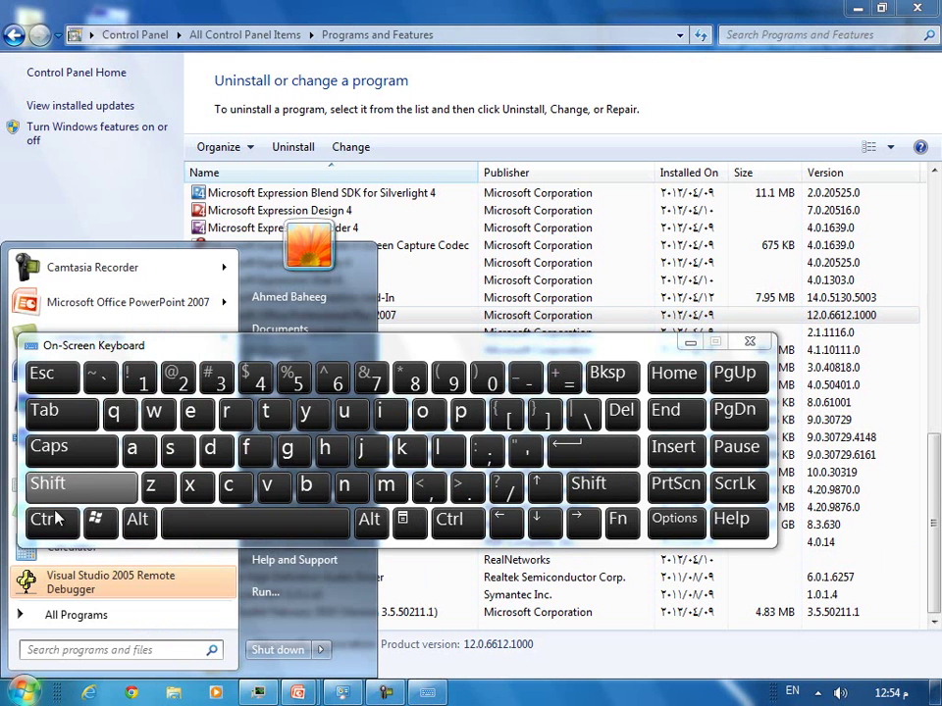
click(160, 347)
drag(160, 347, 407, 233)
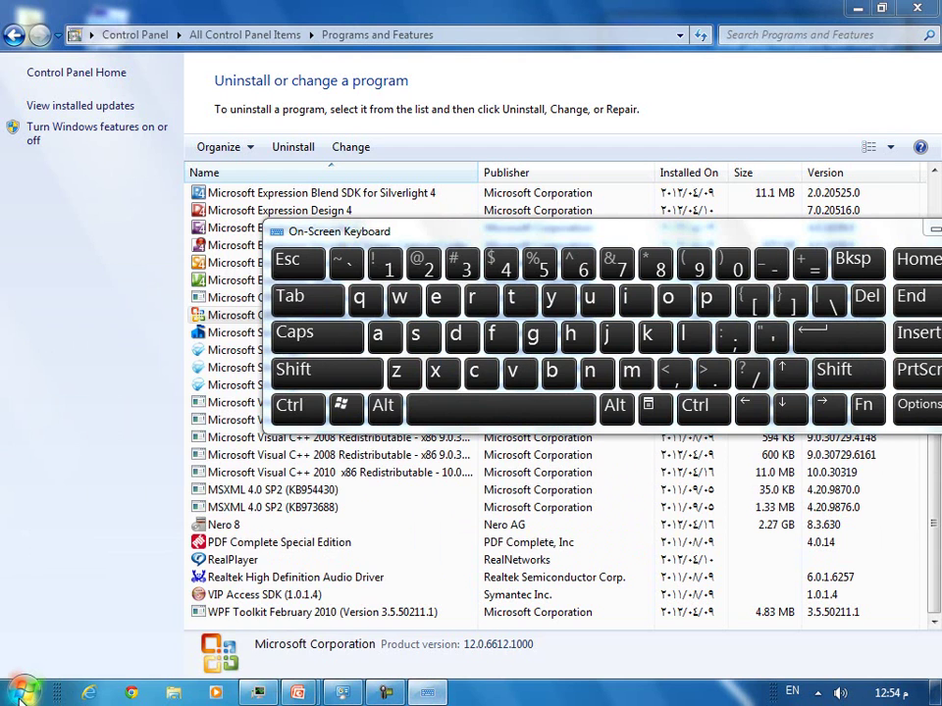
key(super)
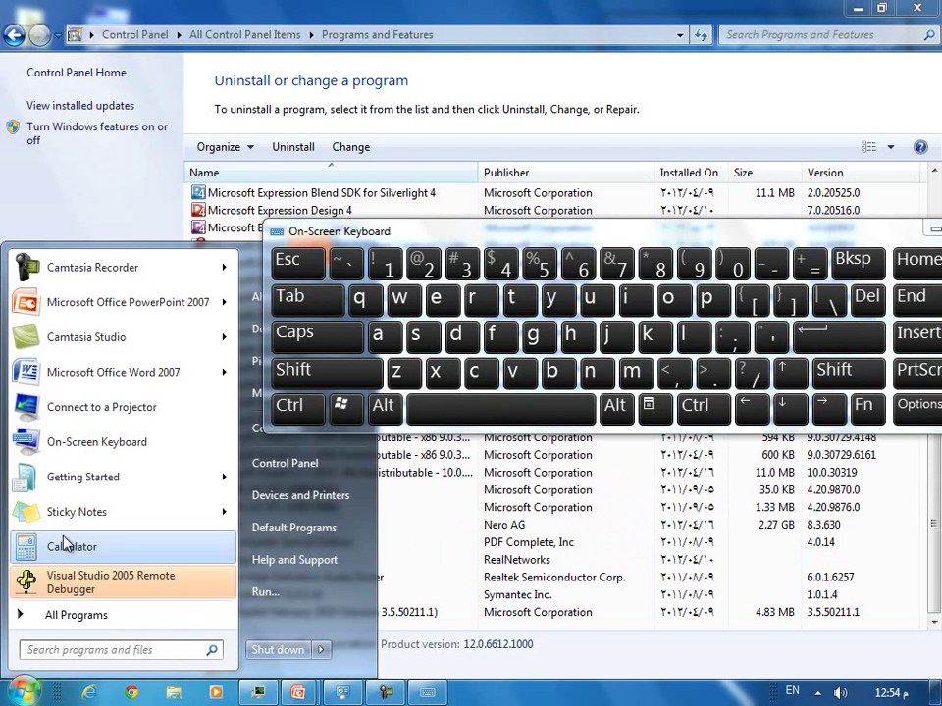
click(78, 381)
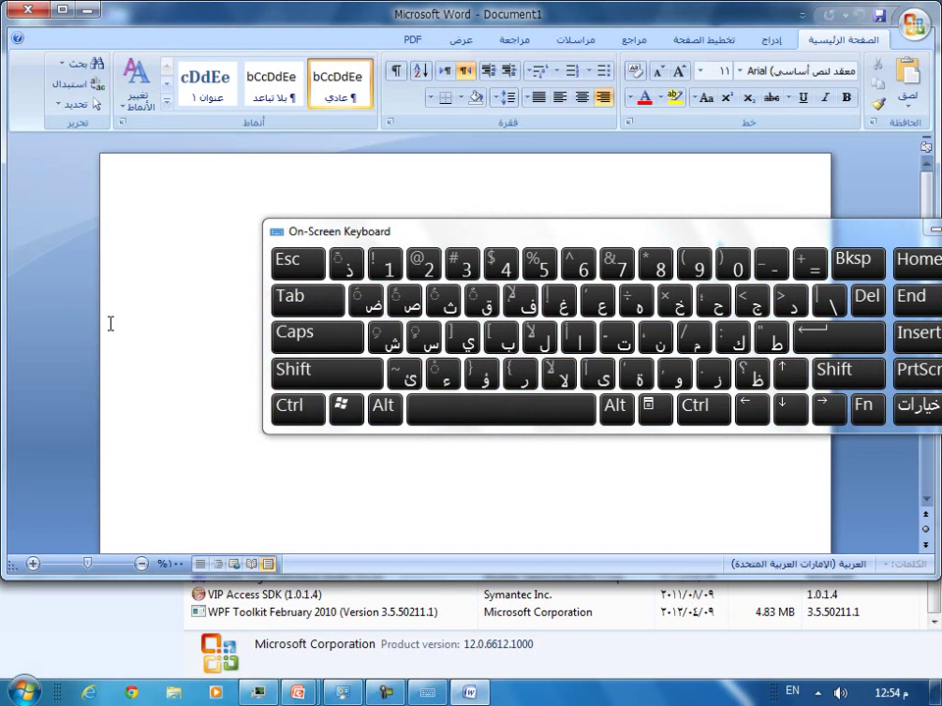
- Paste the Programs and Features capture into the Word document and close the On-Screen Keyboard covering it
right_click(192, 357)
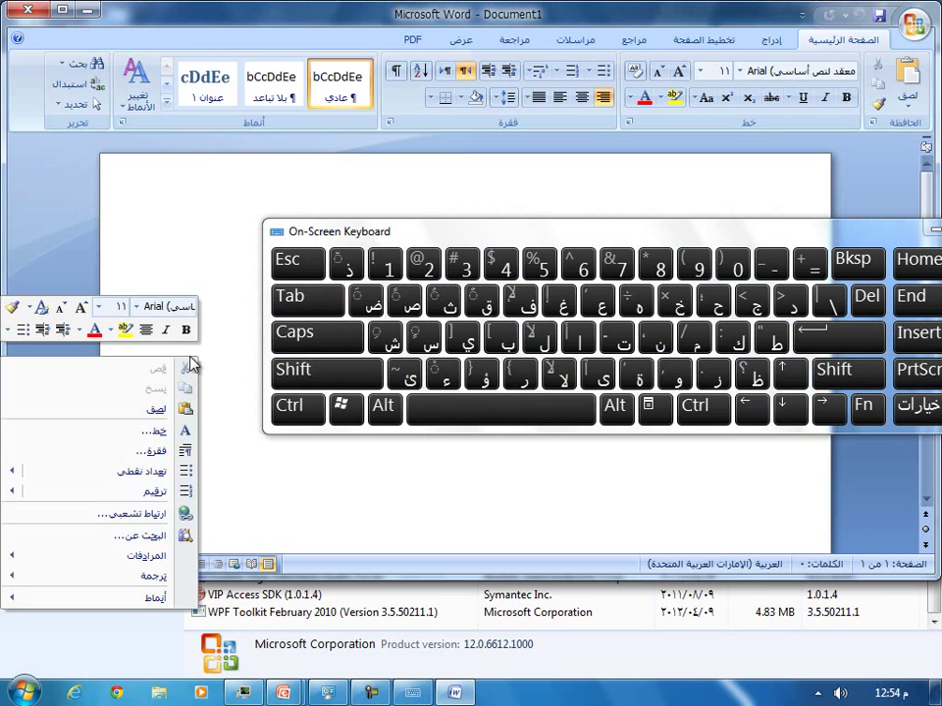
click(174, 418)
drag(487, 237, 353, 463)
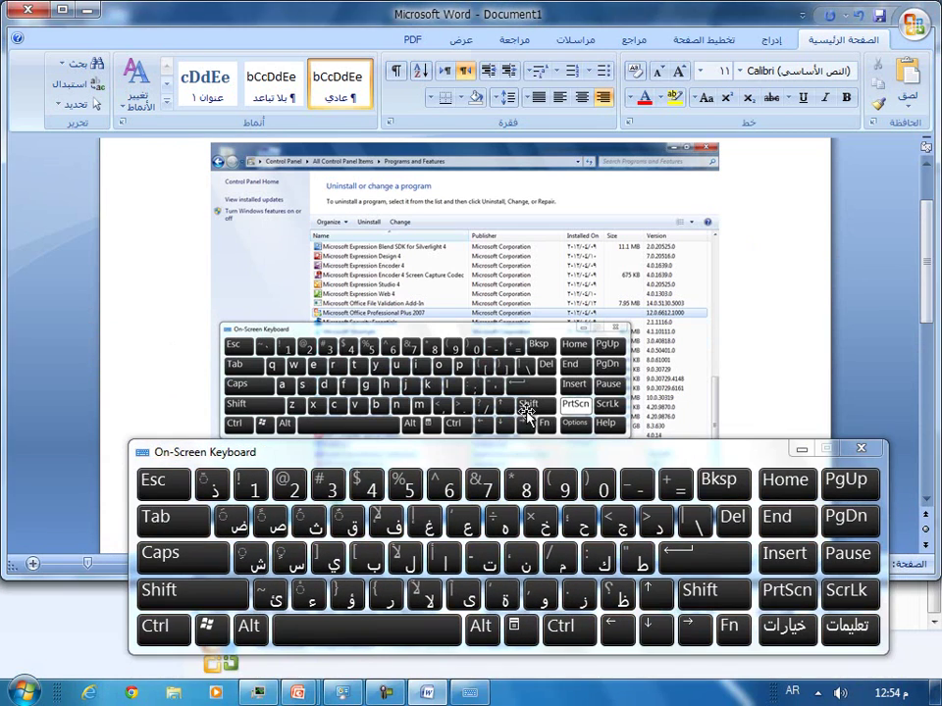
click(861, 448)
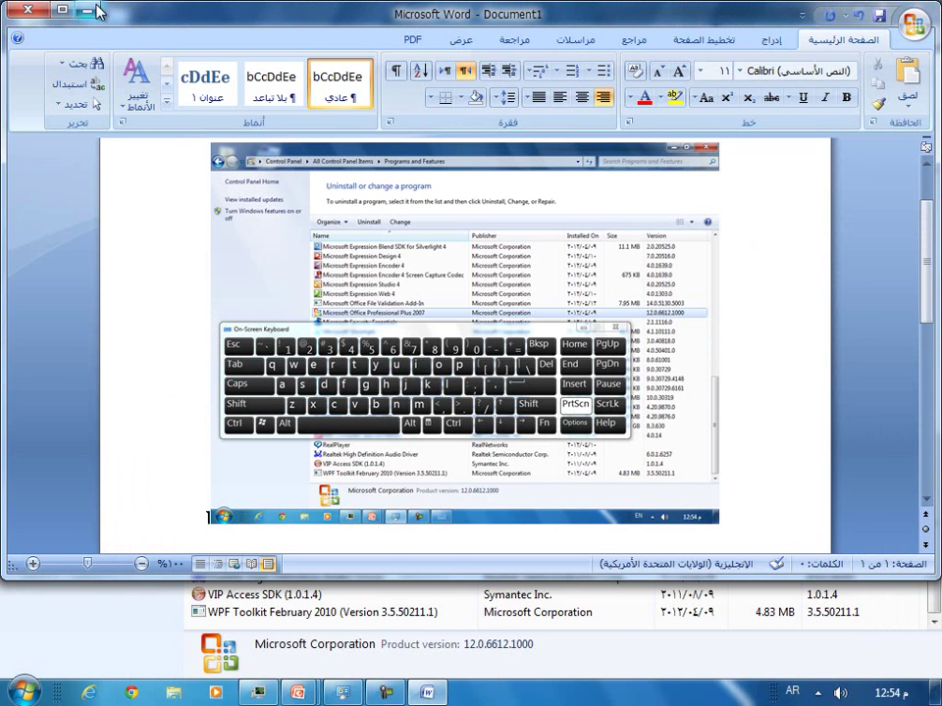
- Close Word without saving the document and close the Programs and Features window
click(28, 8)
click(498, 400)
click(930, 8)
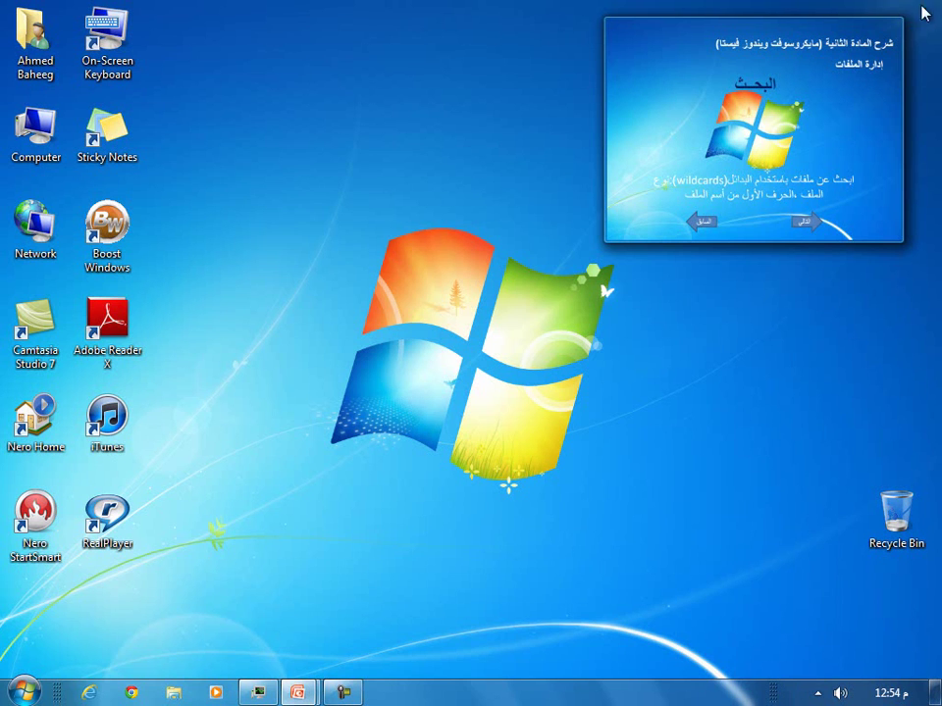
- Open Calculator and Sticky Notes, and move the new note clear of the Calculator window
click(32, 693)
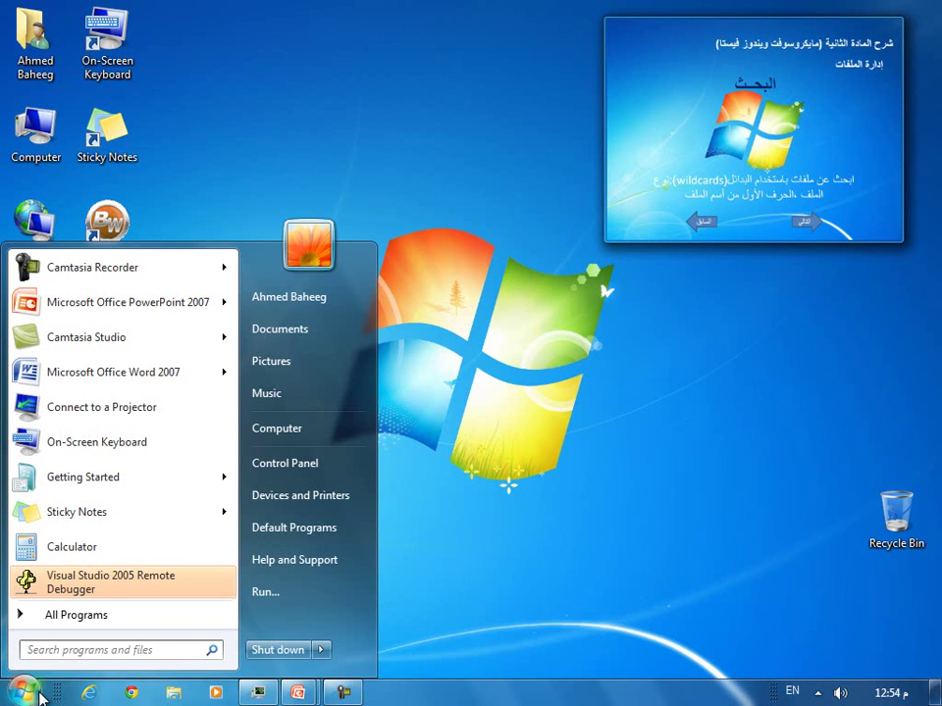
click(74, 552)
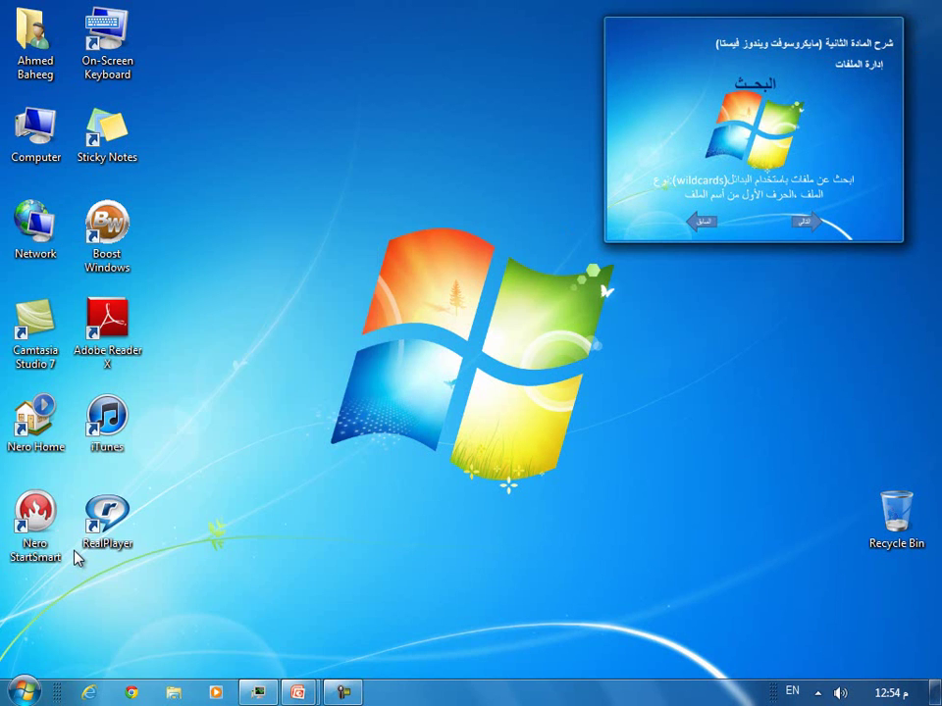
click(26, 694)
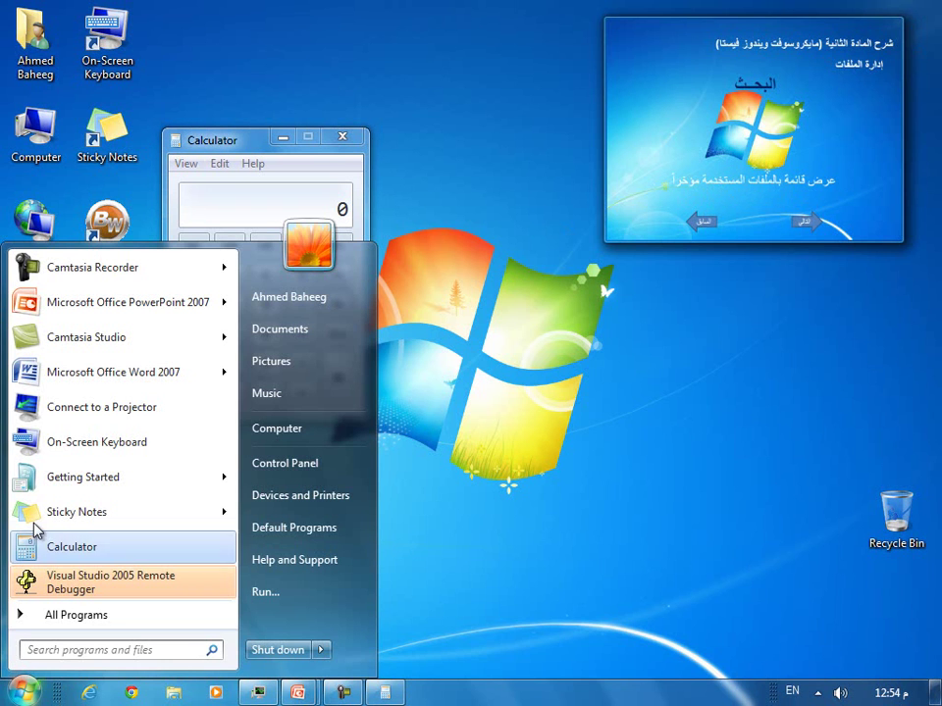
mouse_move(99, 308)
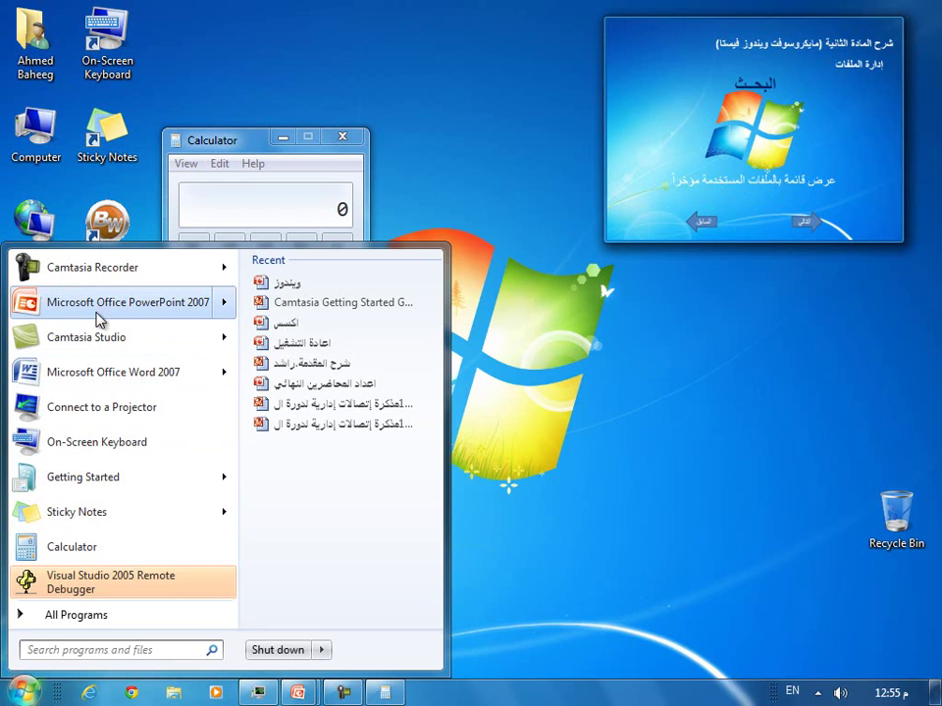
click(119, 511)
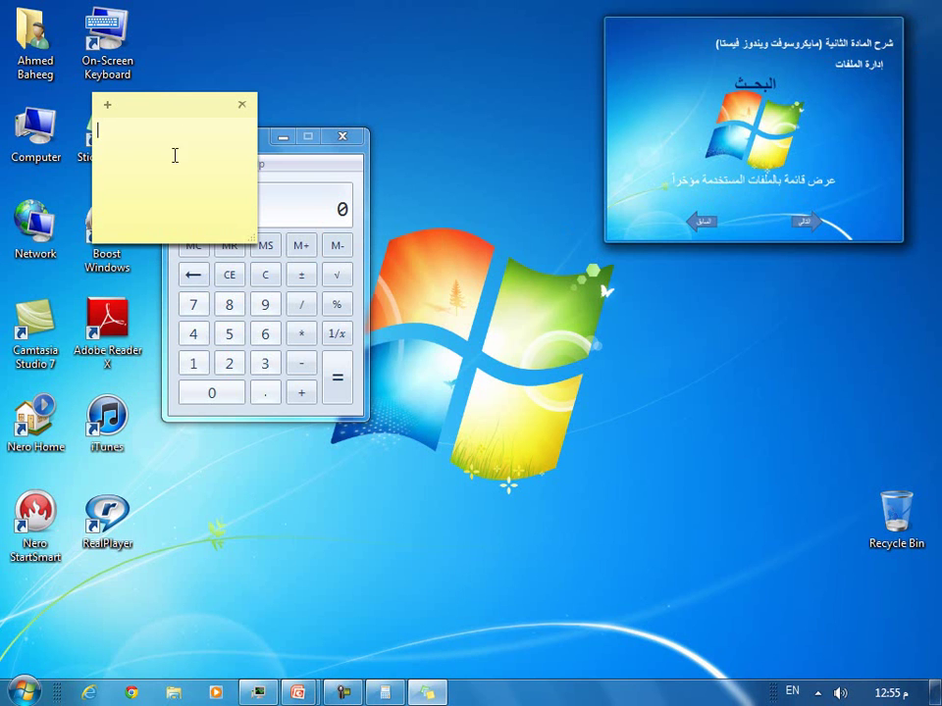
drag(192, 112, 686, 317)
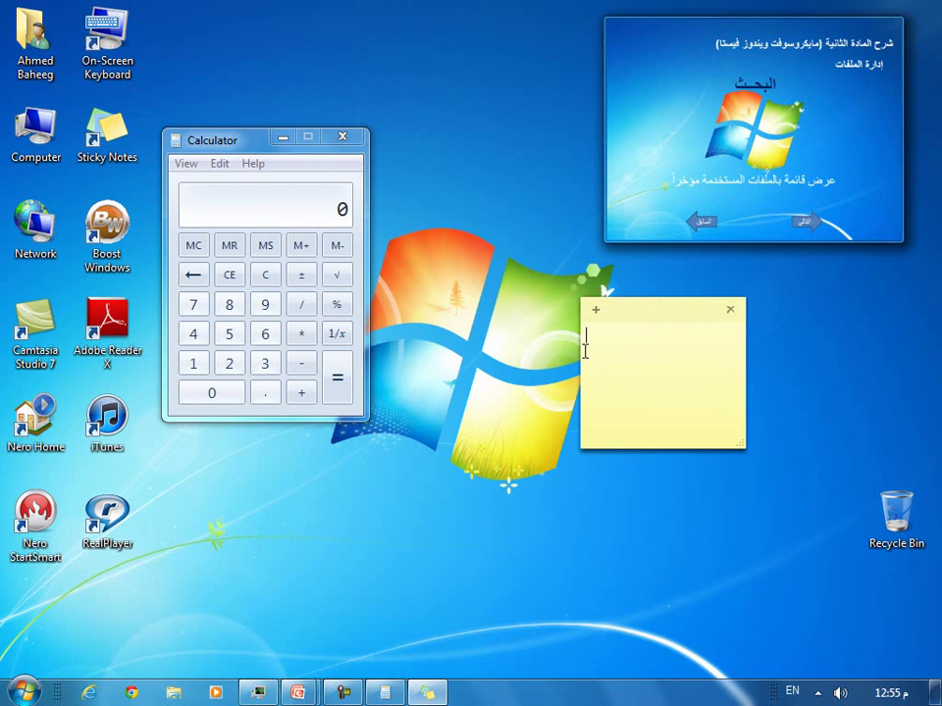
- Open the Computer window, narrow it, and reposition it between the Calculator and the sticky note
click(49, 692)
click(305, 443)
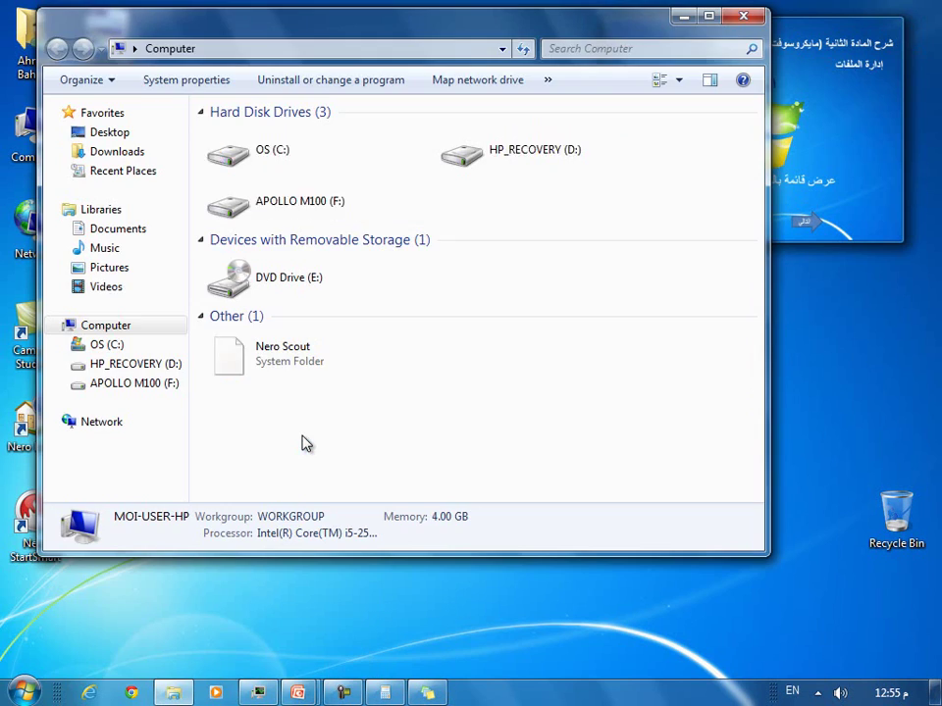
drag(427, 36, 528, 67)
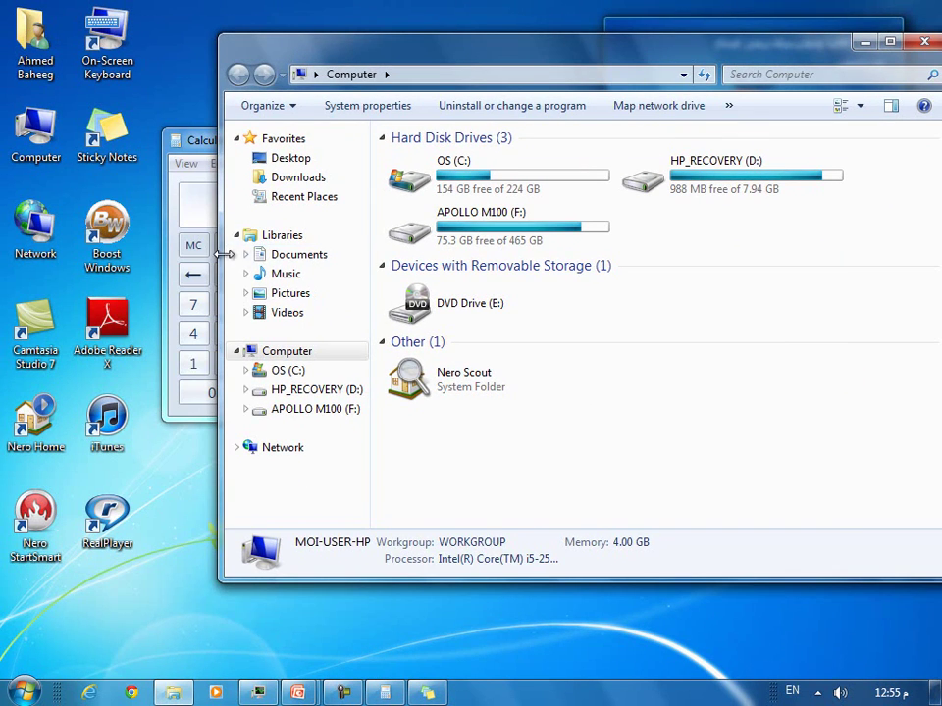
drag(219, 256, 465, 217)
drag(620, 65, 478, 69)
drag(483, 86, 360, 82)
- Move Calculator and the sticky note to opposite sides of the Computer window so all three can be seen
drag(193, 139, 81, 144)
click(733, 366)
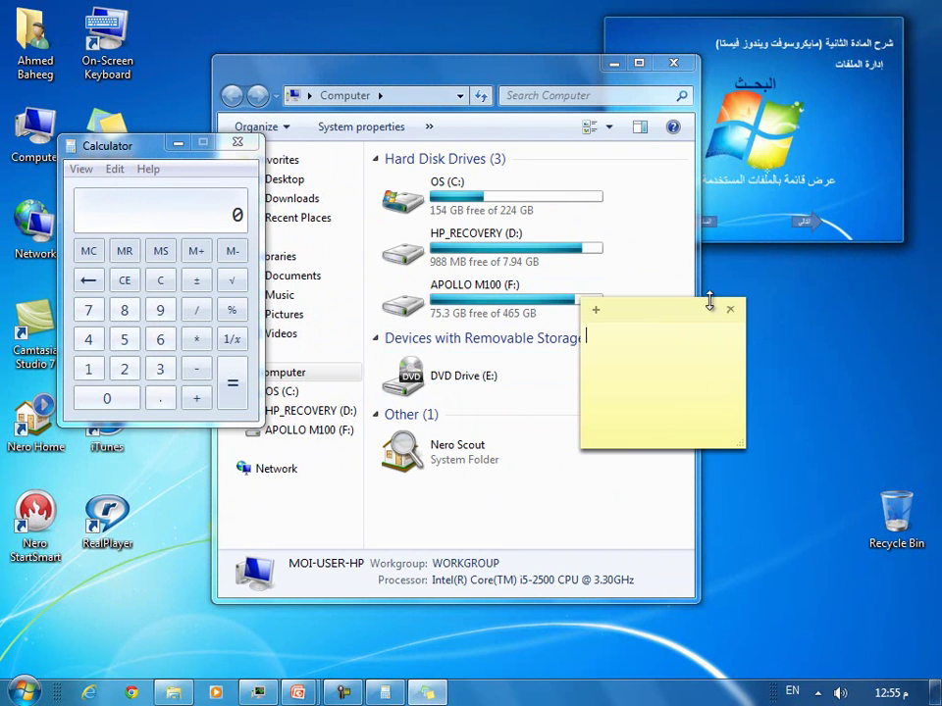
drag(678, 314, 802, 312)
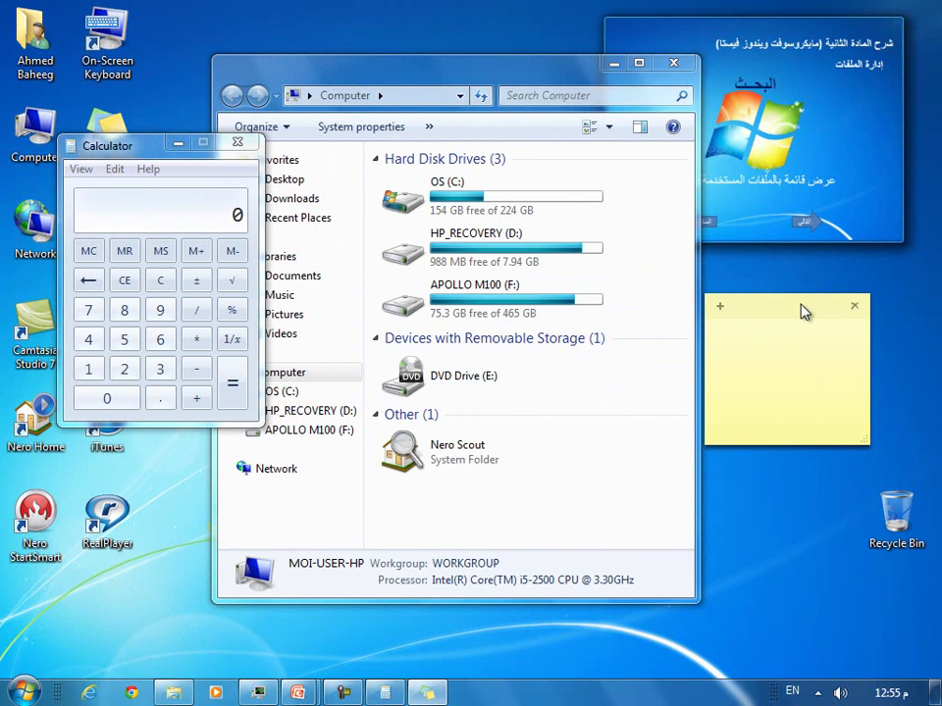
- Capture the full screen with Calculator active and paste the image into a new Microsoft Office Word 2007 document
click(147, 149)
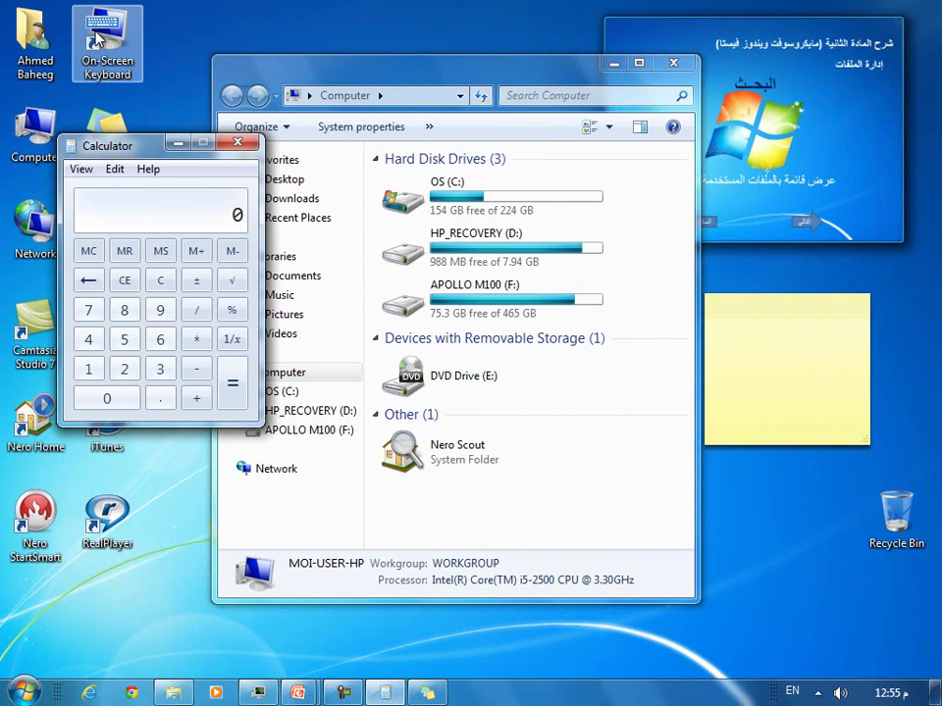
key(super)
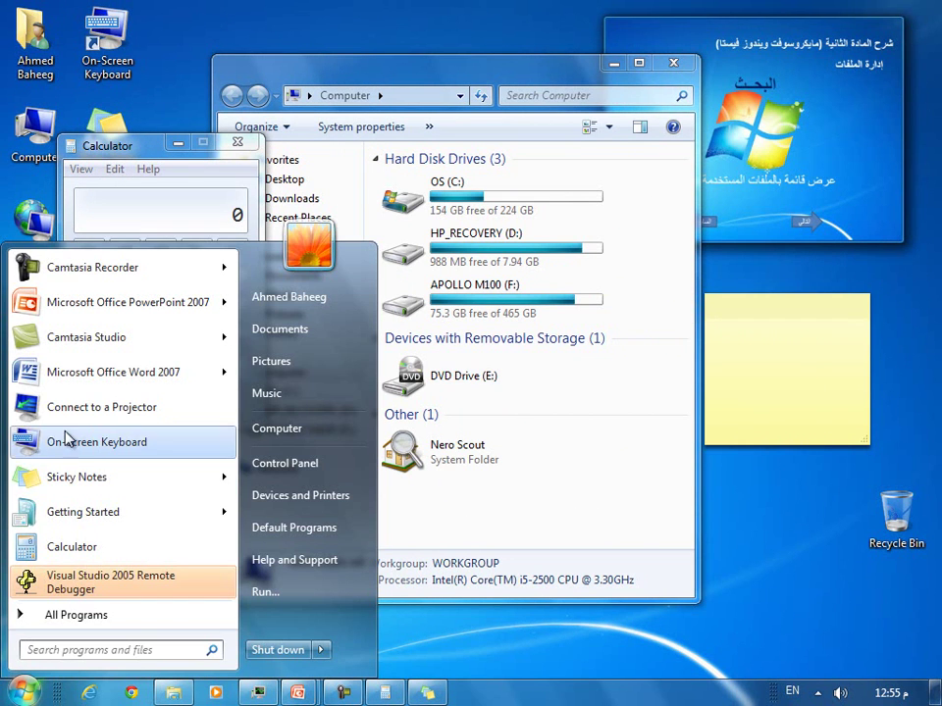
click(88, 375)
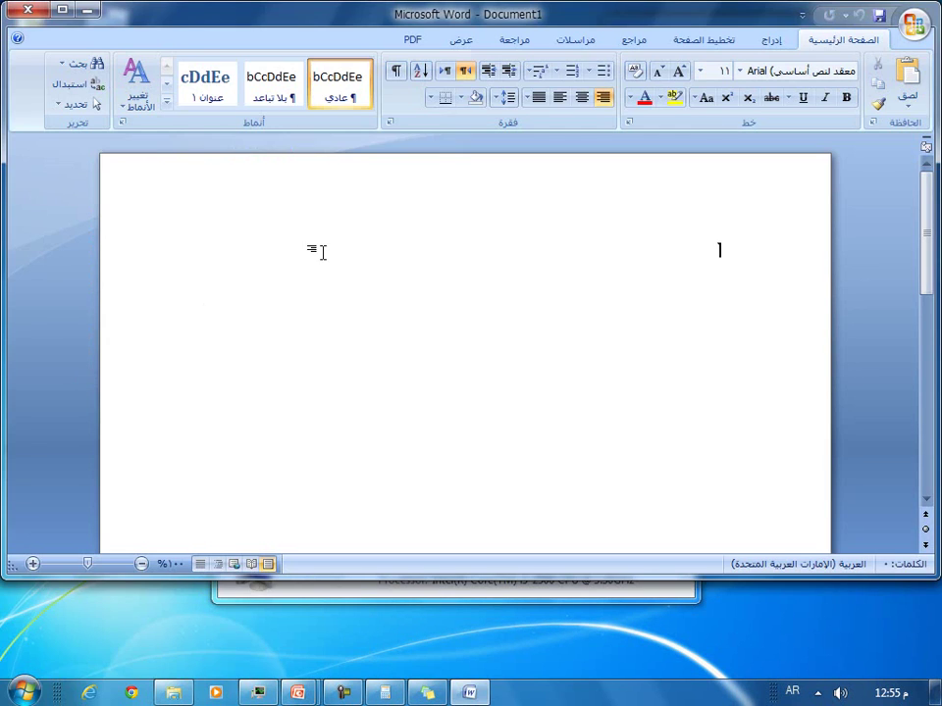
right_click(321, 253)
click(309, 305)
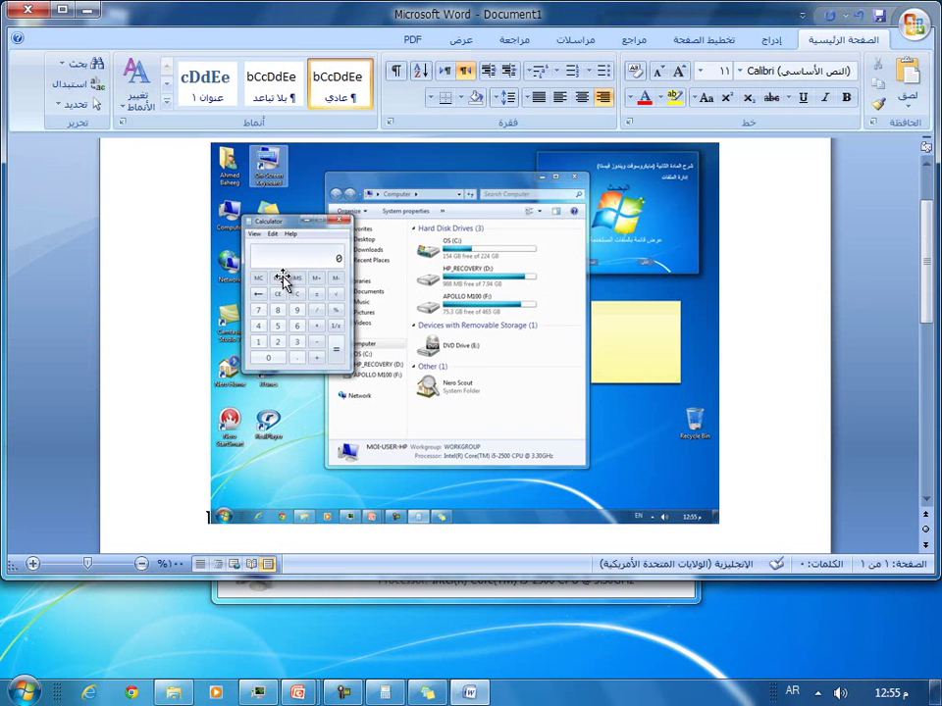
- Close Word without saving the document and move Calculator over the Computer window
click(27, 9)
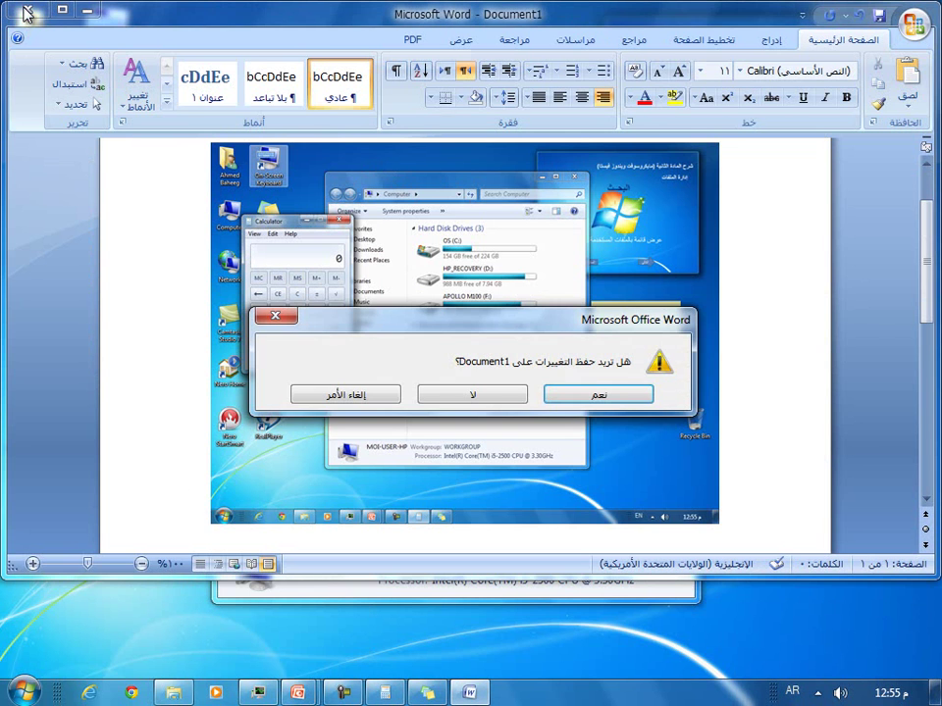
click(495, 394)
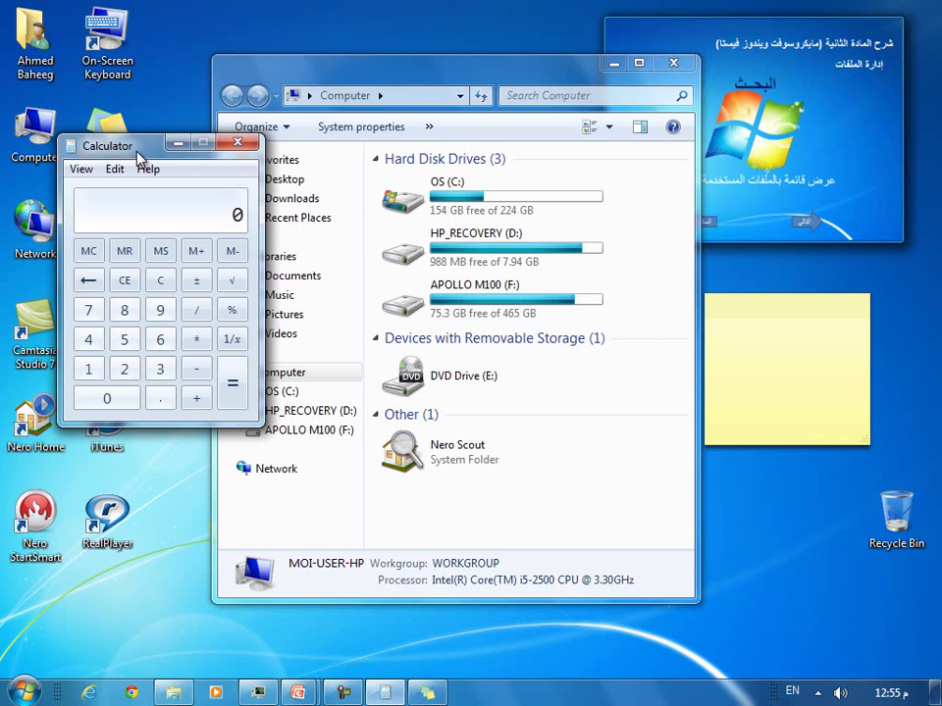
drag(137, 157, 482, 304)
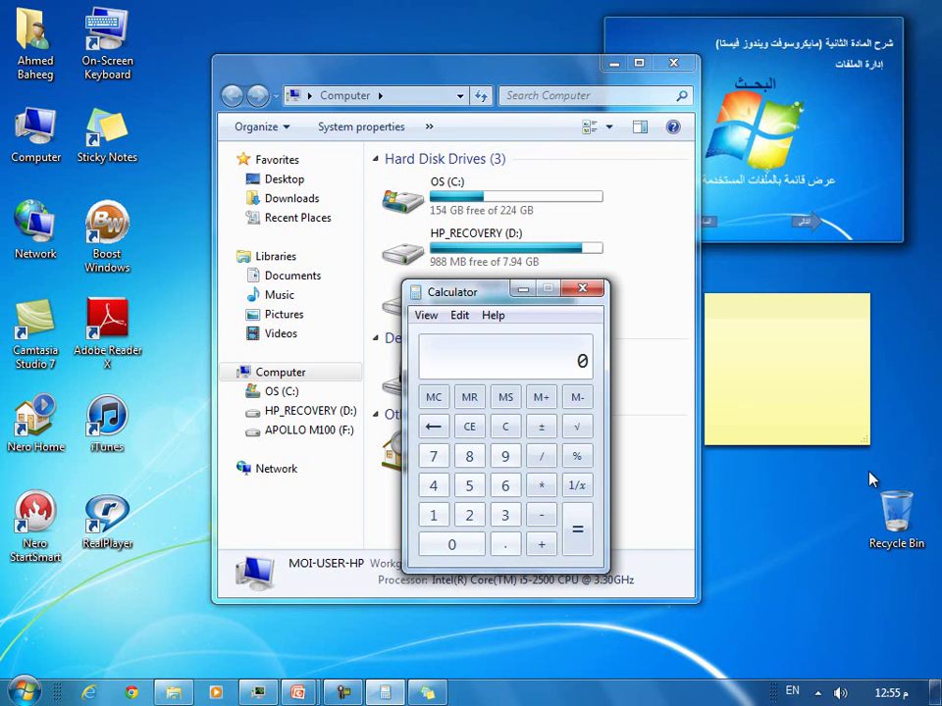
- Activate the Computer window, the sticky note and Calculator in turn, then move Calculator over the Computer window's outer edge
click(398, 68)
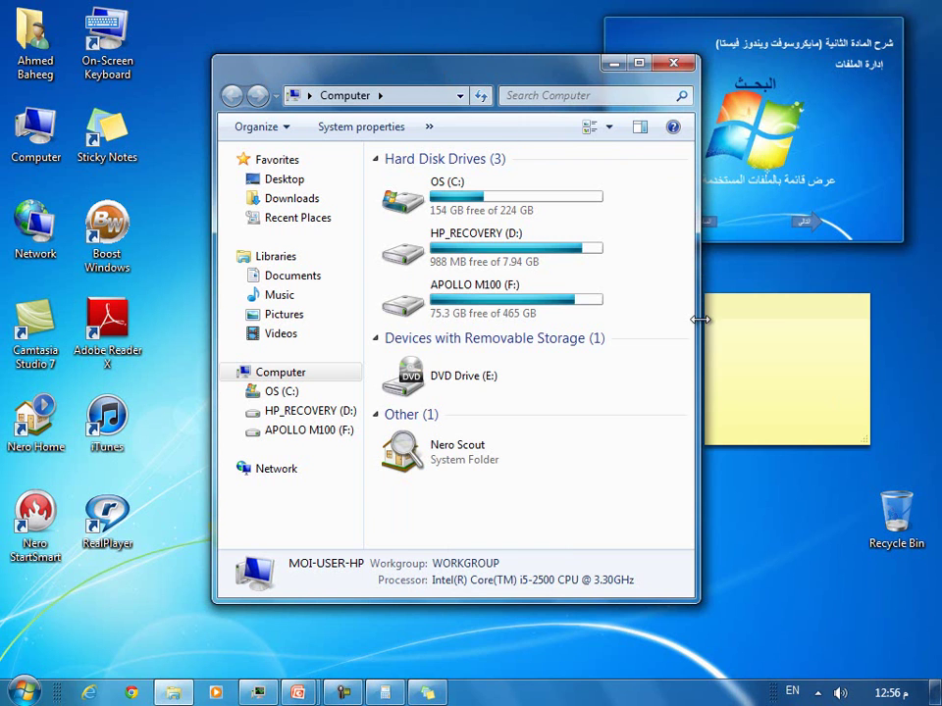
click(737, 312)
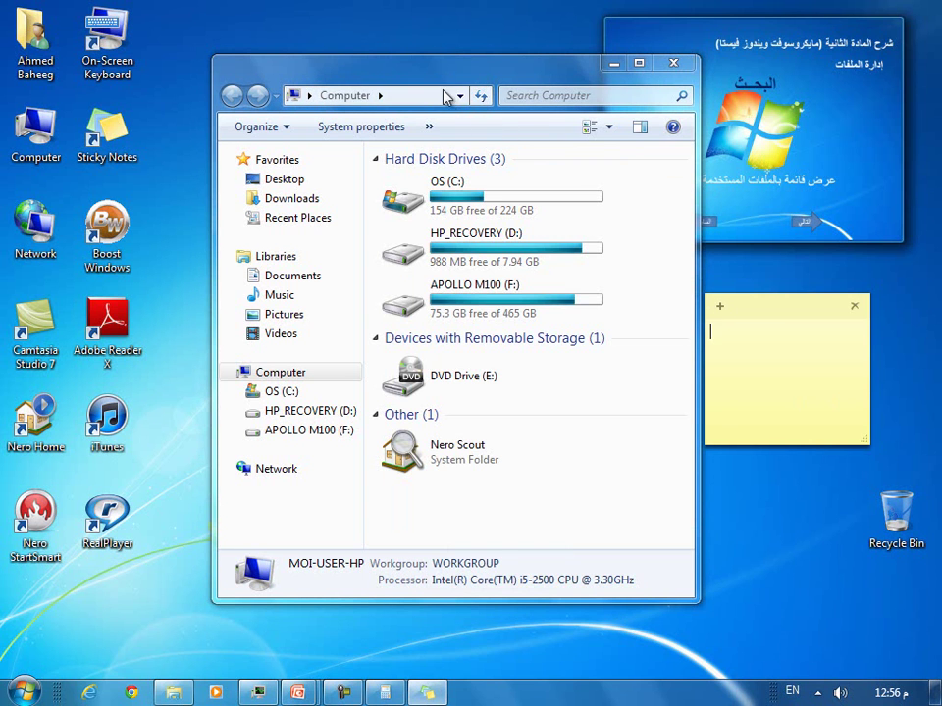
click(385, 692)
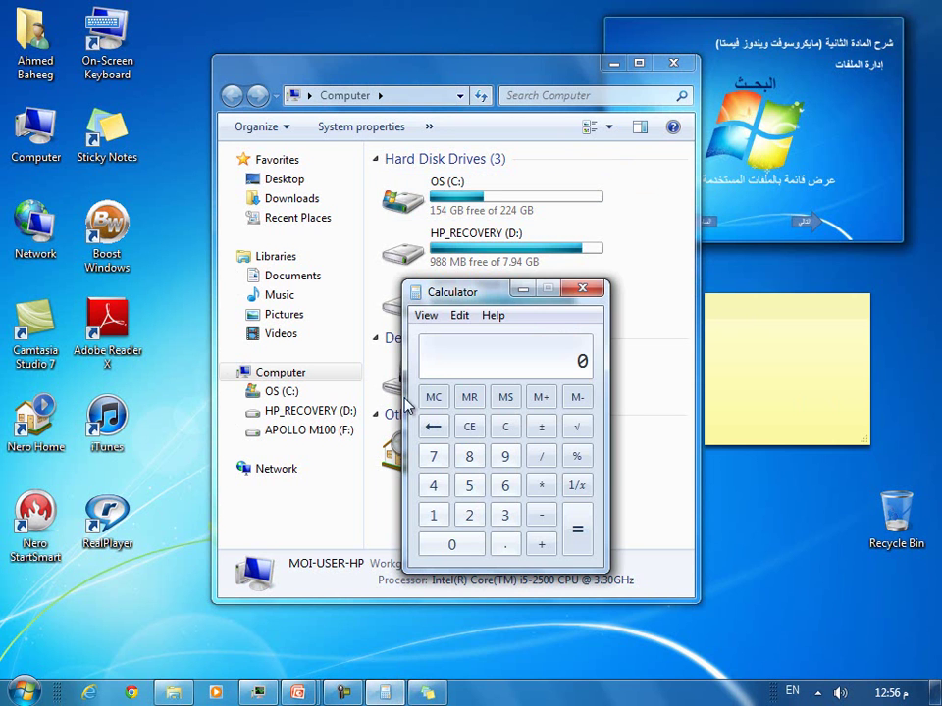
drag(450, 304, 201, 224)
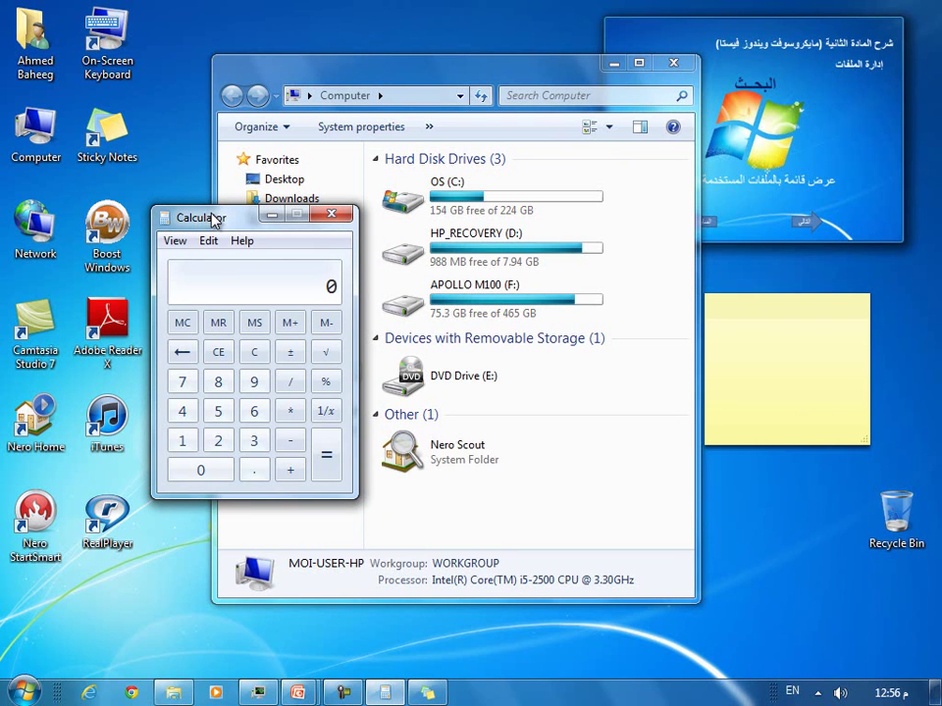
- Demonstrate the Alt + Print Screen active-window capture on the On-Screen Keyboard, then close the keyboard
double_click(108, 56)
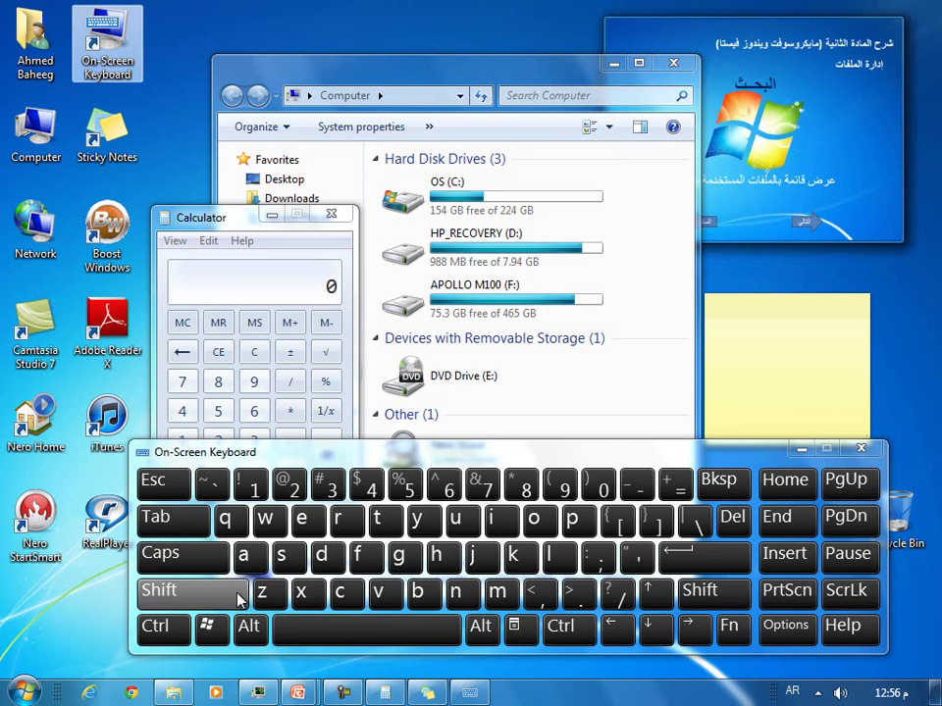
click(248, 629)
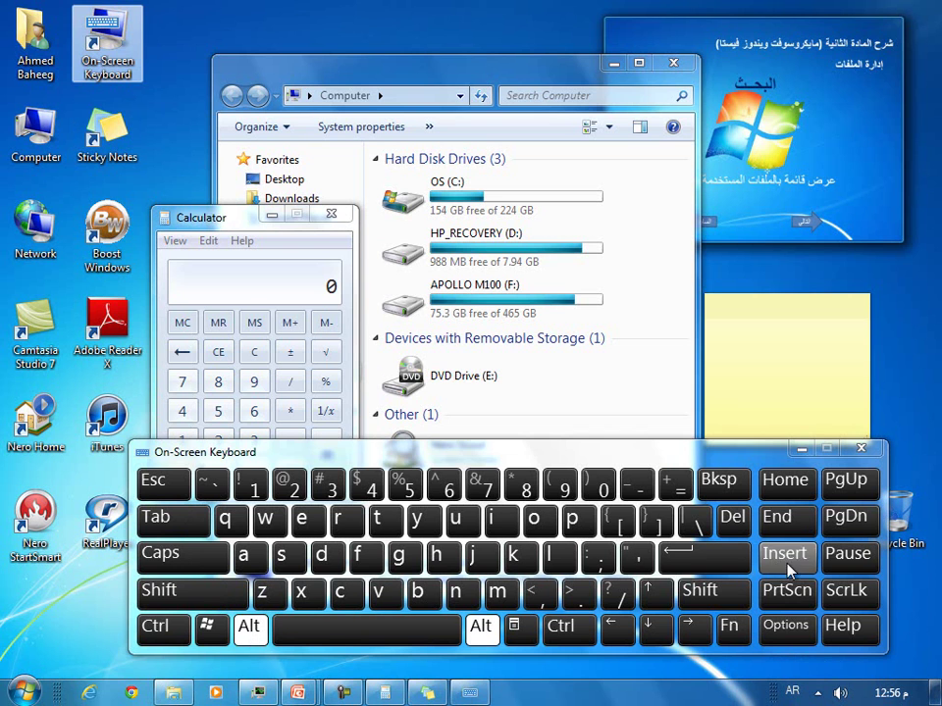
click(794, 591)
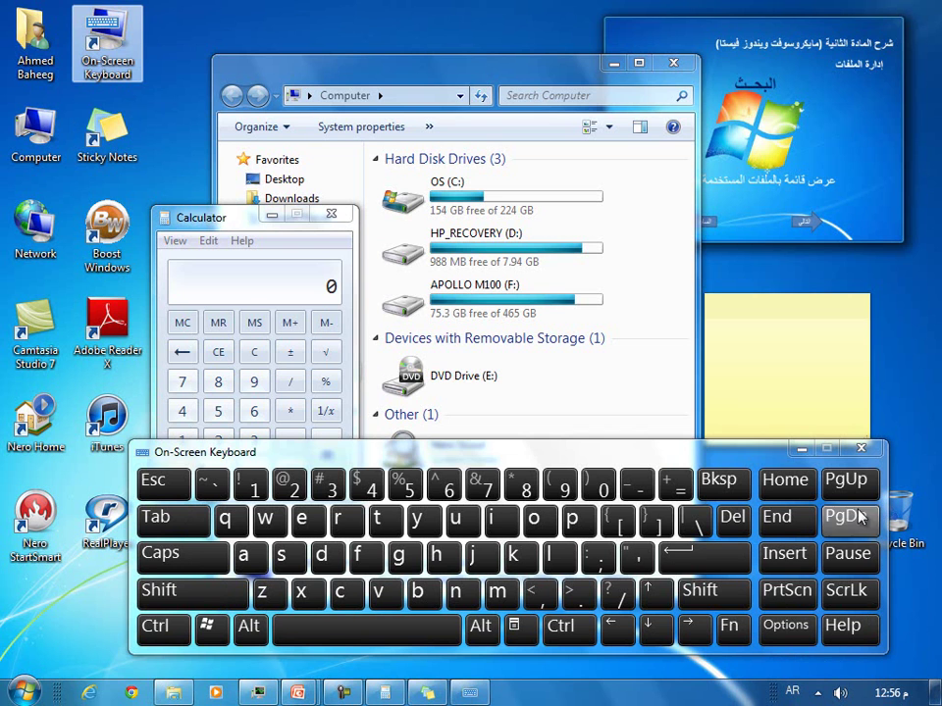
click(860, 448)
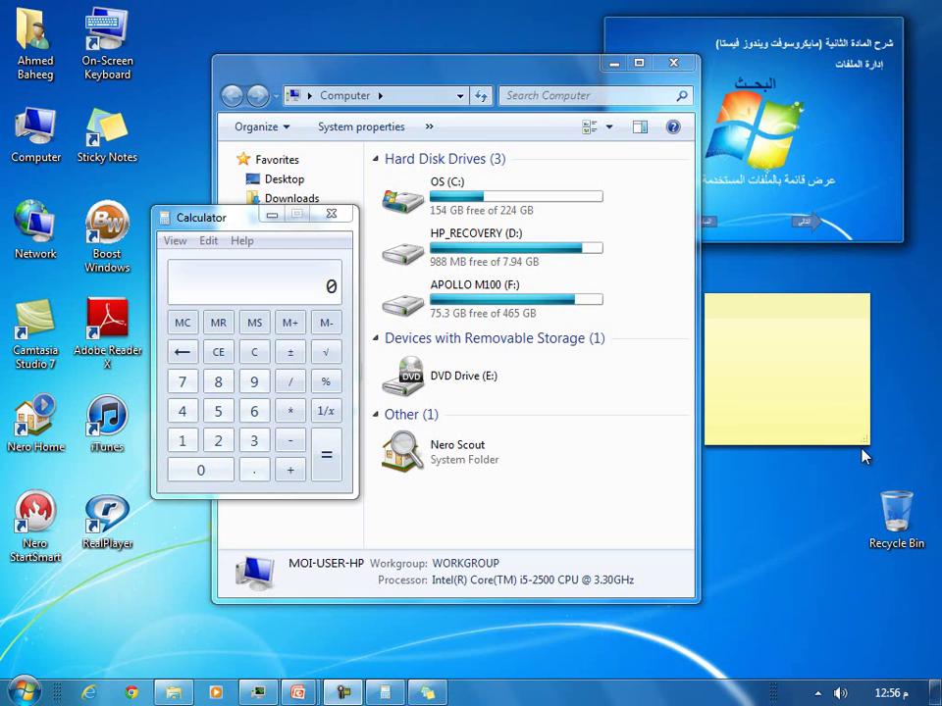
- Capture only the active Calculator window and paste the image into a new Microsoft Office Word 2007 document
click(245, 220)
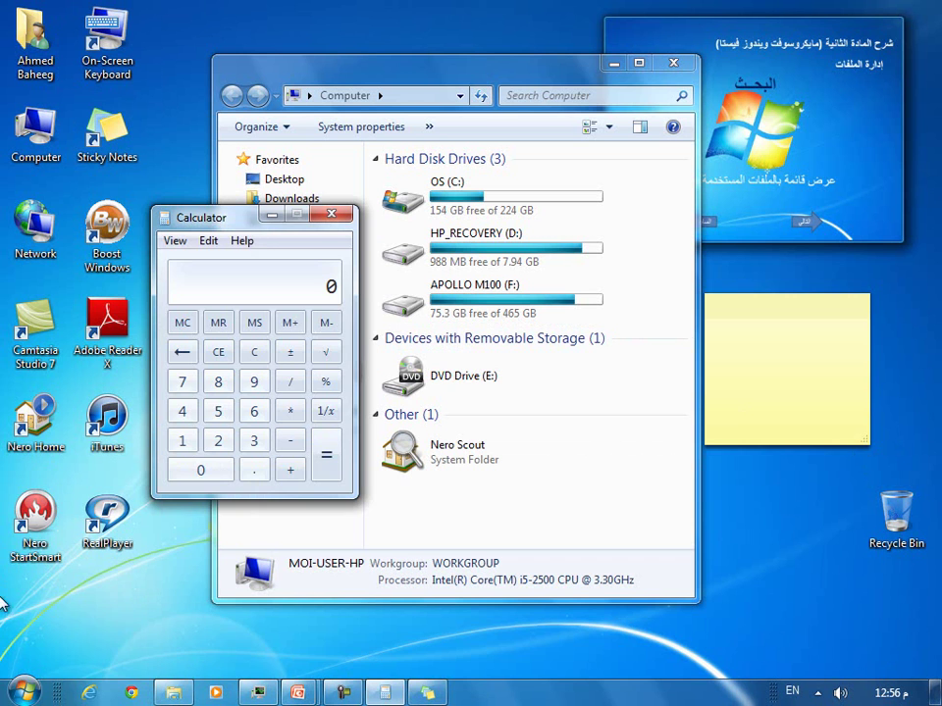
key(super)
click(83, 385)
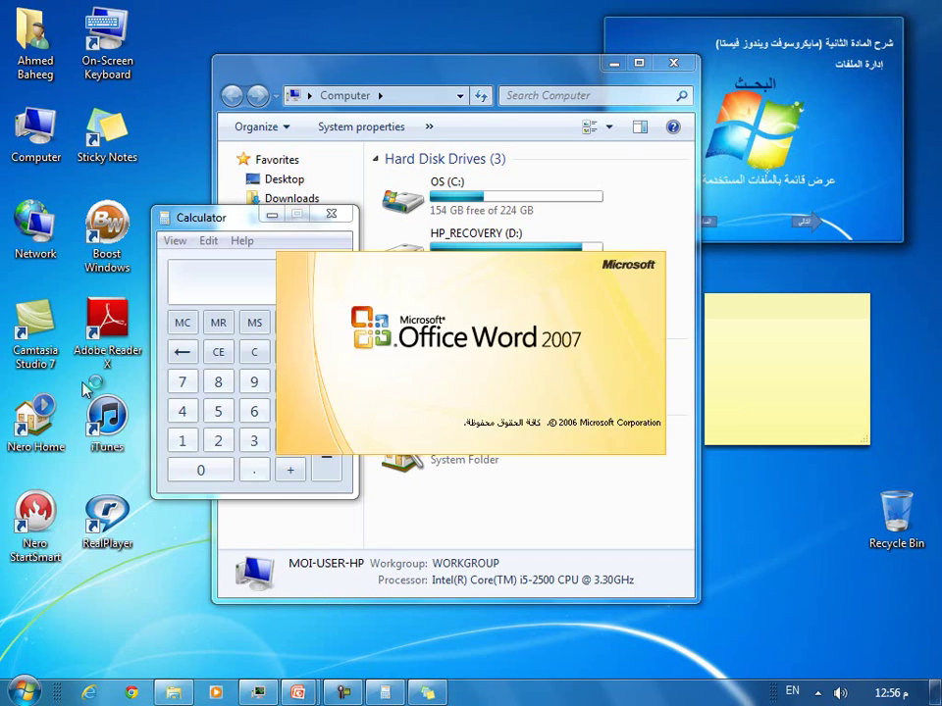
right_click(328, 291)
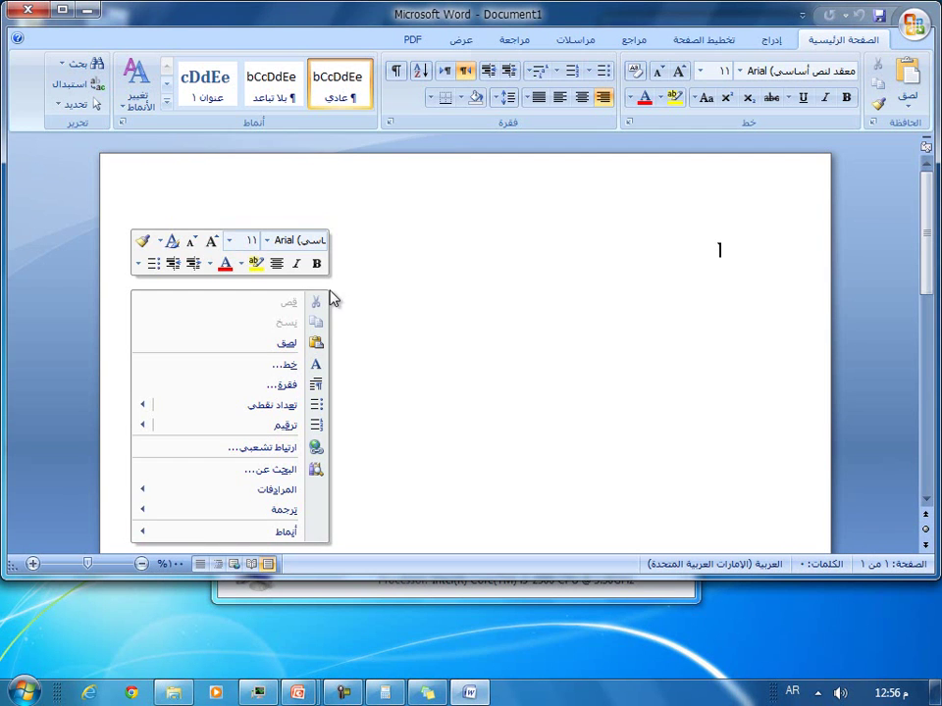
click(295, 343)
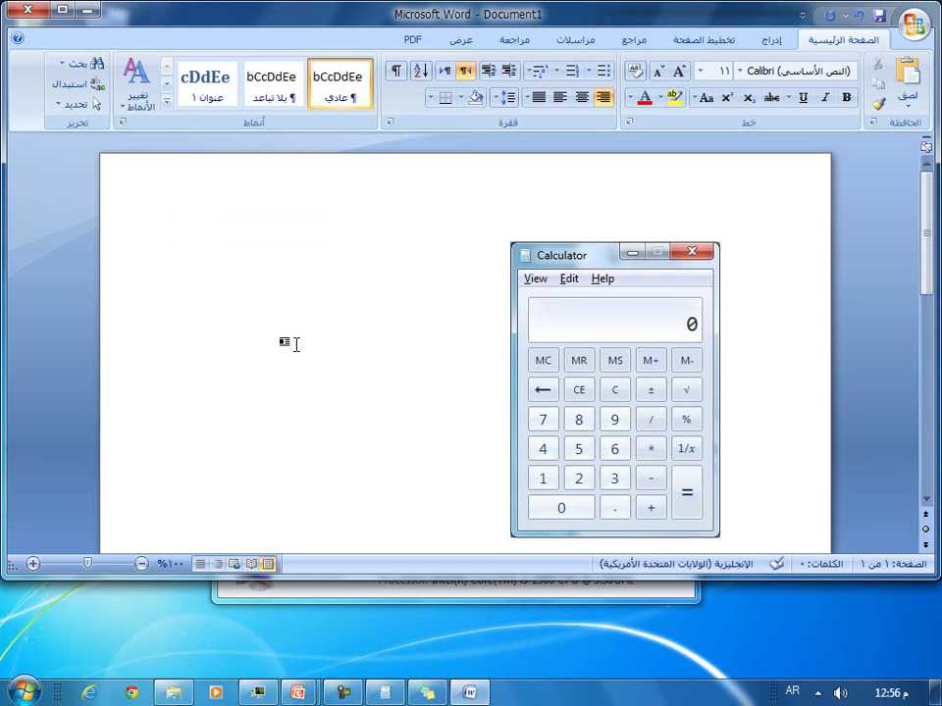
- Close Word without saving the document, and close the Calculator and Computer windows
click(28, 8)
click(447, 396)
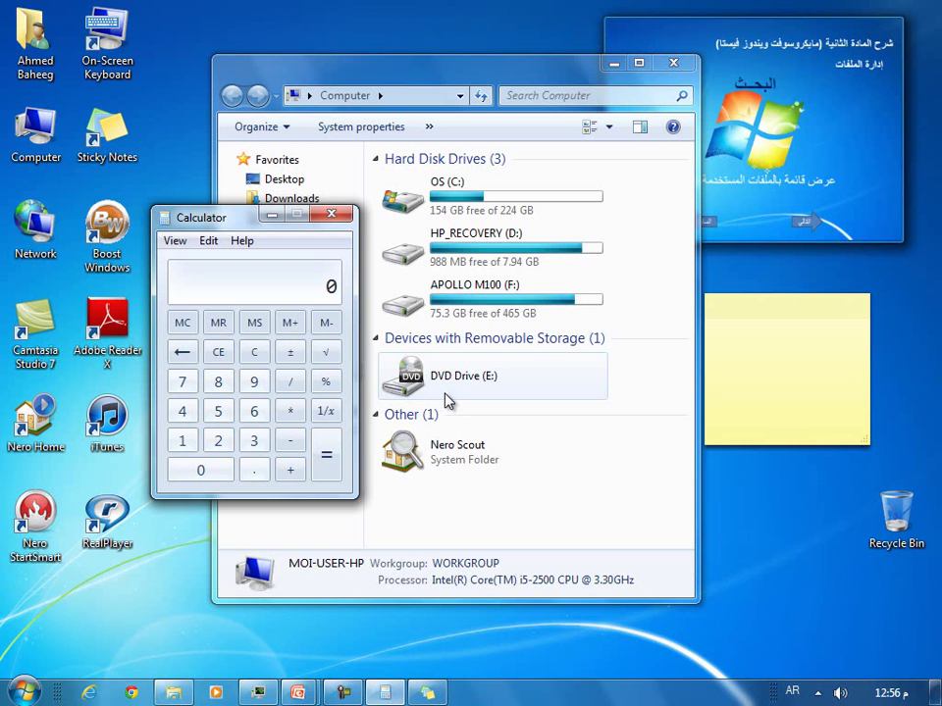
click(334, 213)
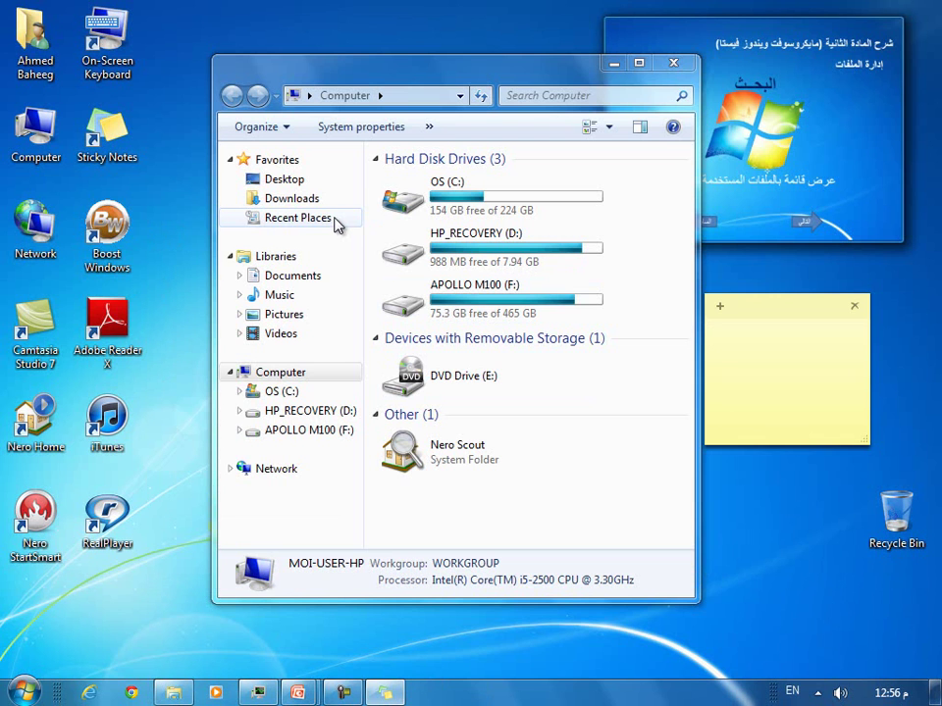
click(534, 95)
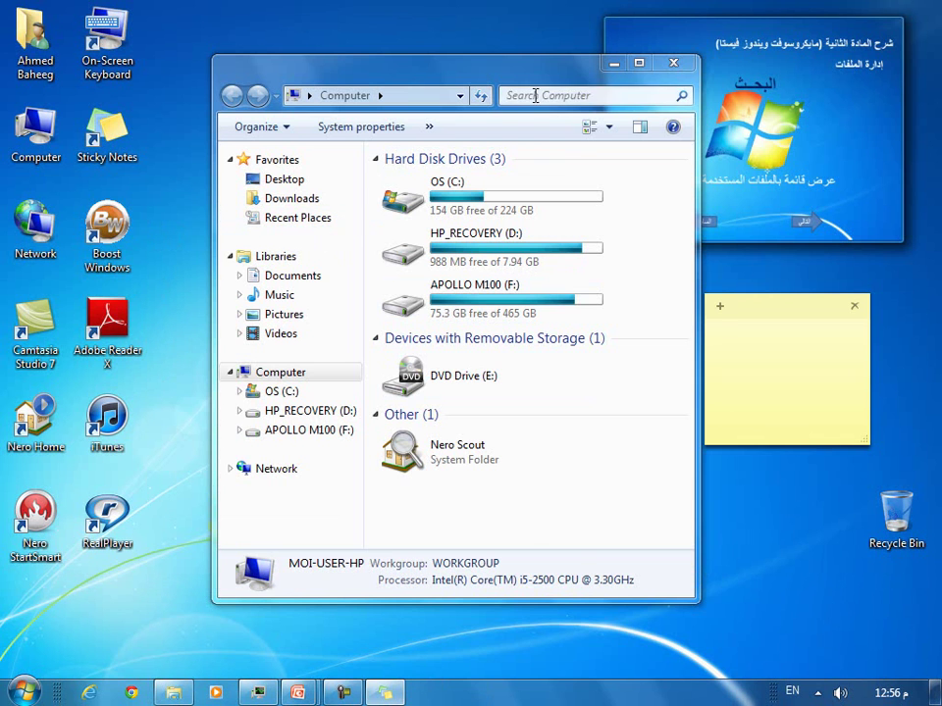
click(670, 62)
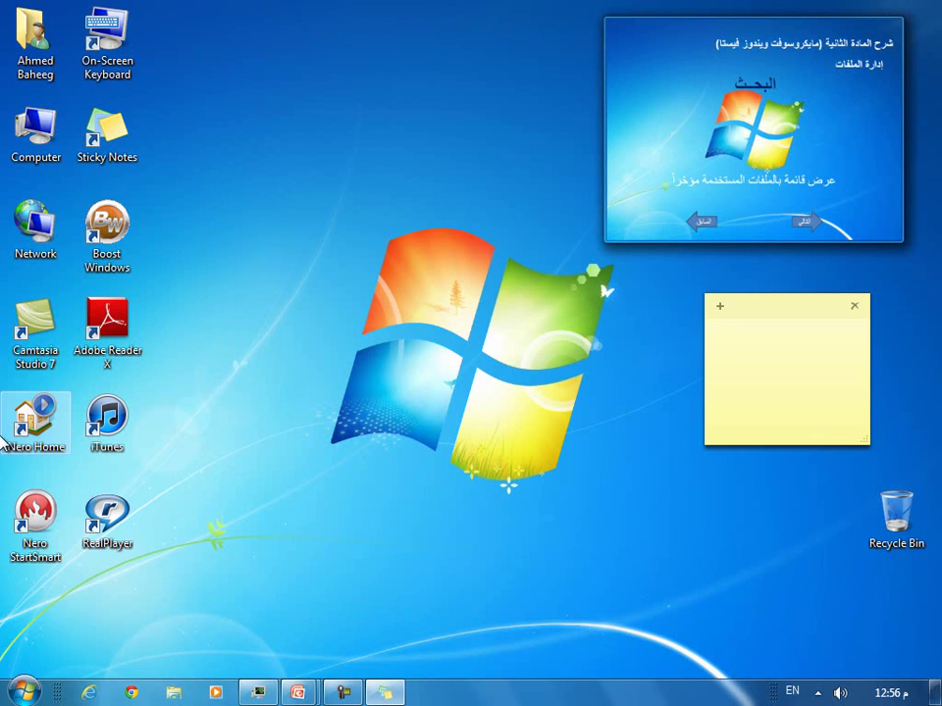
- Open the On-Screen Keyboard and capture the full screen with its Print Screen function
double_click(90, 37)
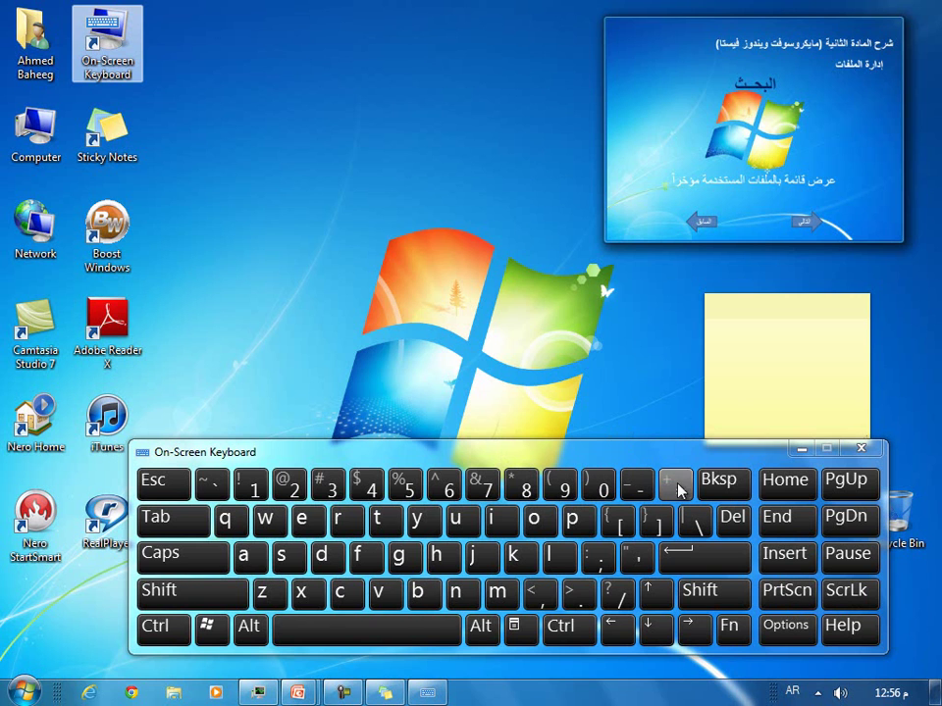
click(795, 606)
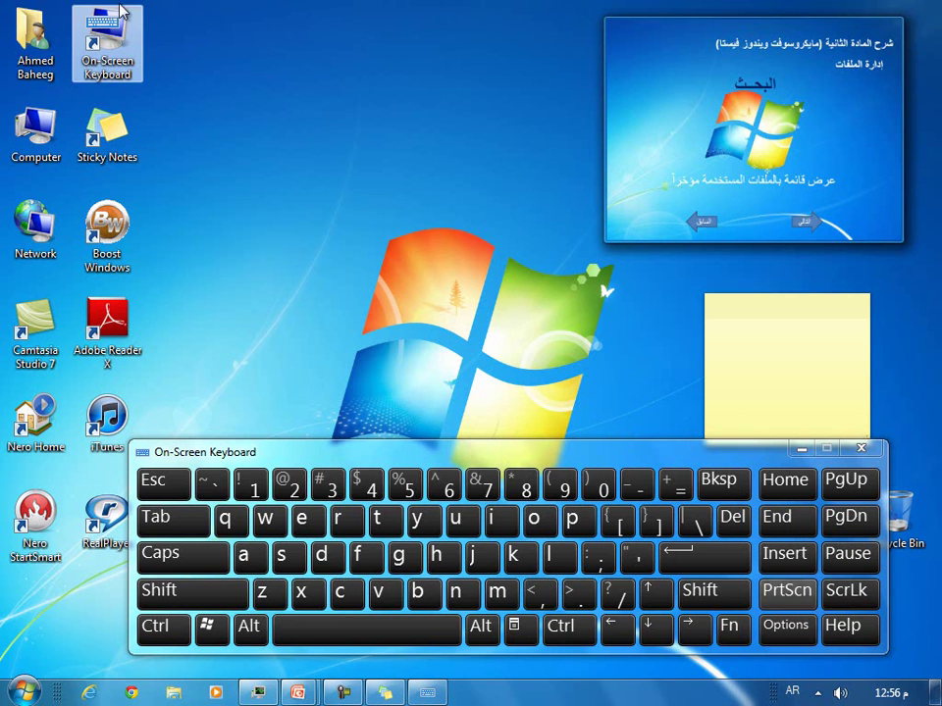
- Close the On-Screen Keyboard, paste the full-screen capture into a new Microsoft Office Word 2007 document, and close it without saving
click(861, 448)
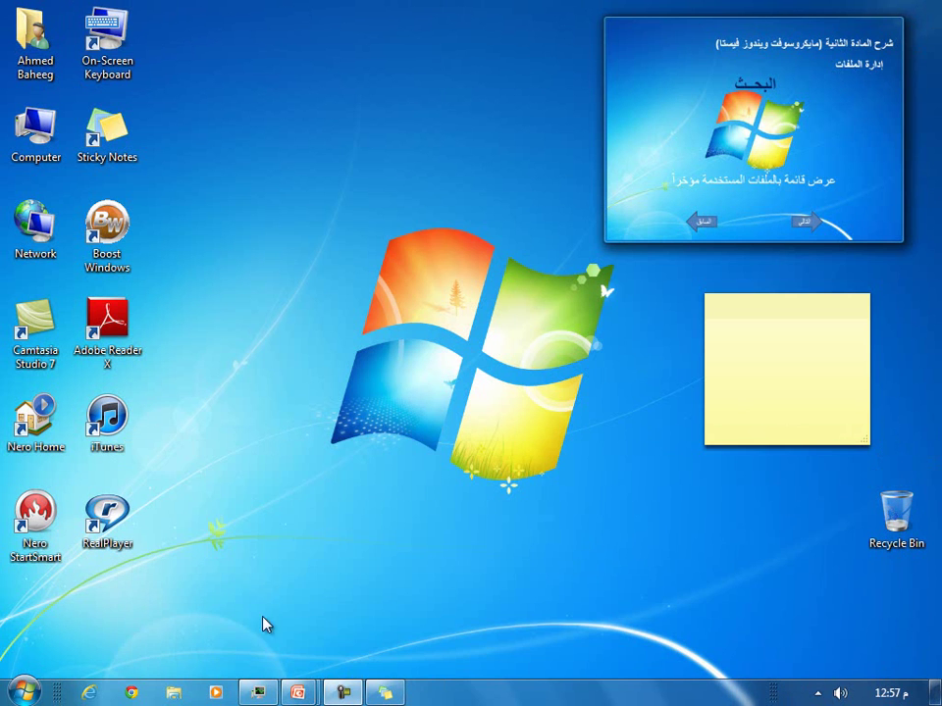
key(super)
click(76, 372)
right_click(276, 260)
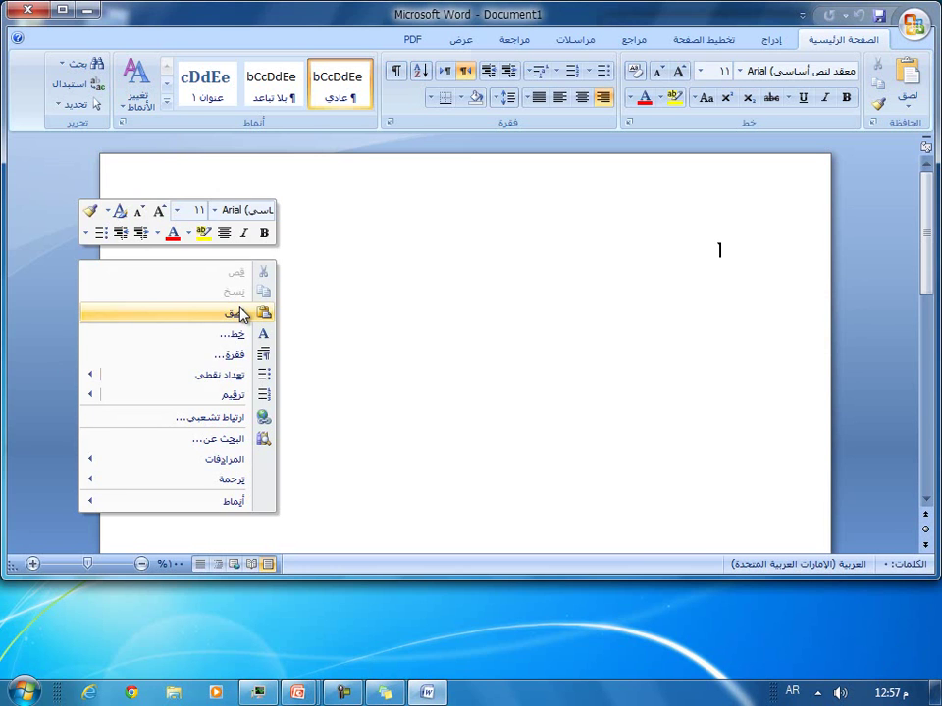
click(239, 314)
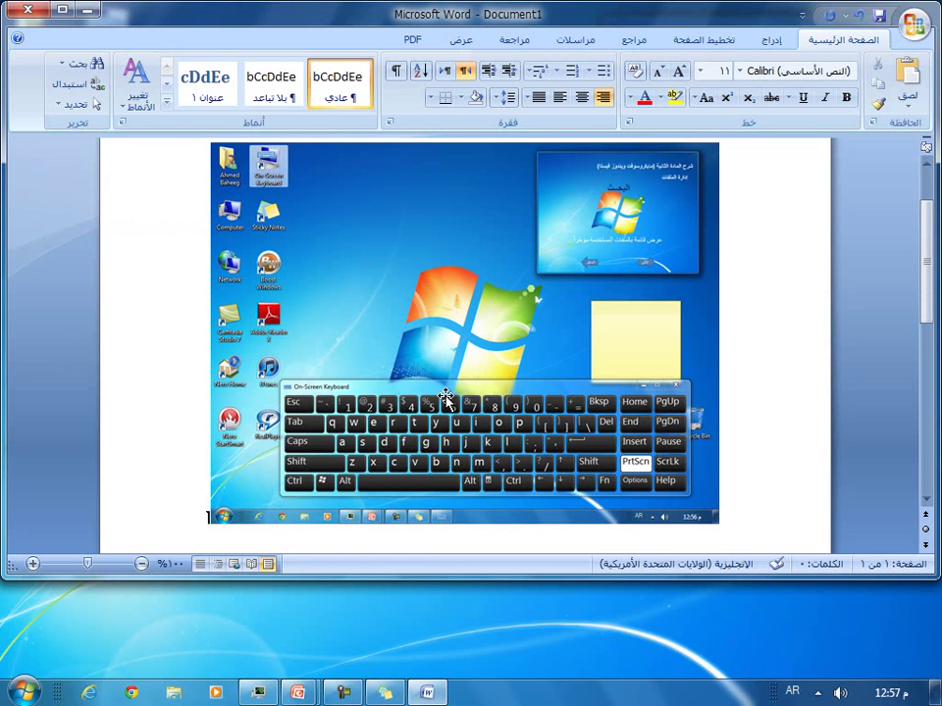
click(24, 11)
click(490, 395)
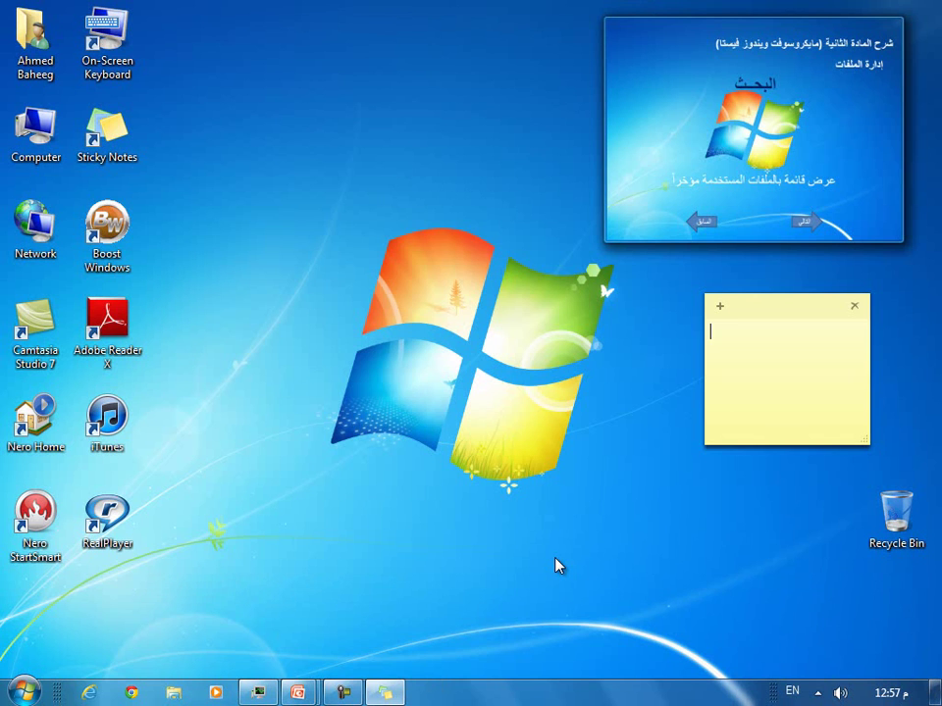
- Open Adobe Reader X, restore its window from full size, narrow it, and move it clear of the desktop icons
double_click(123, 334)
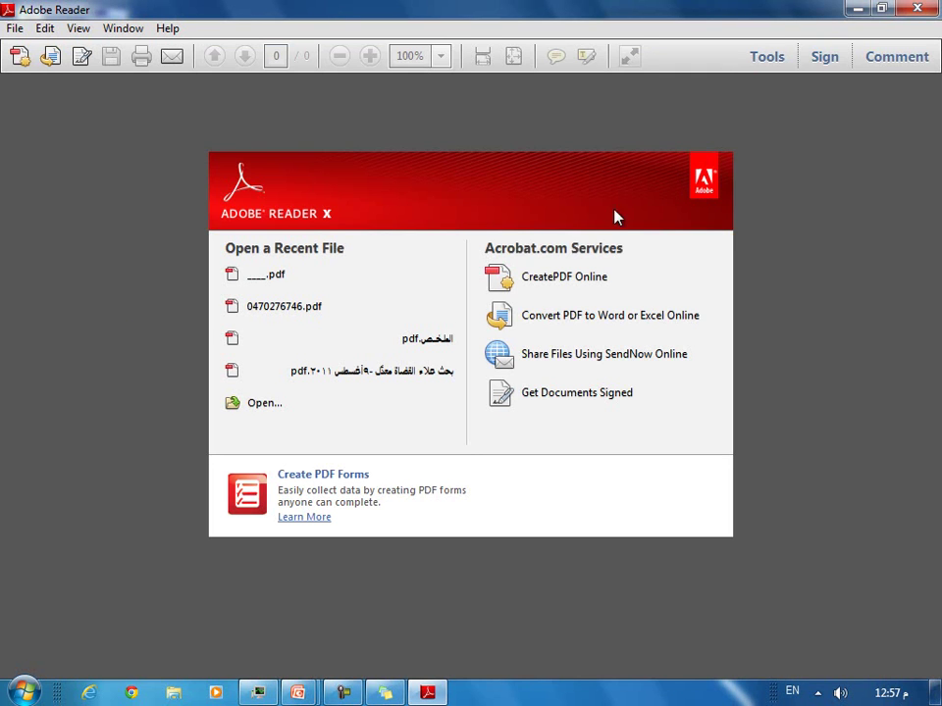
click(878, 7)
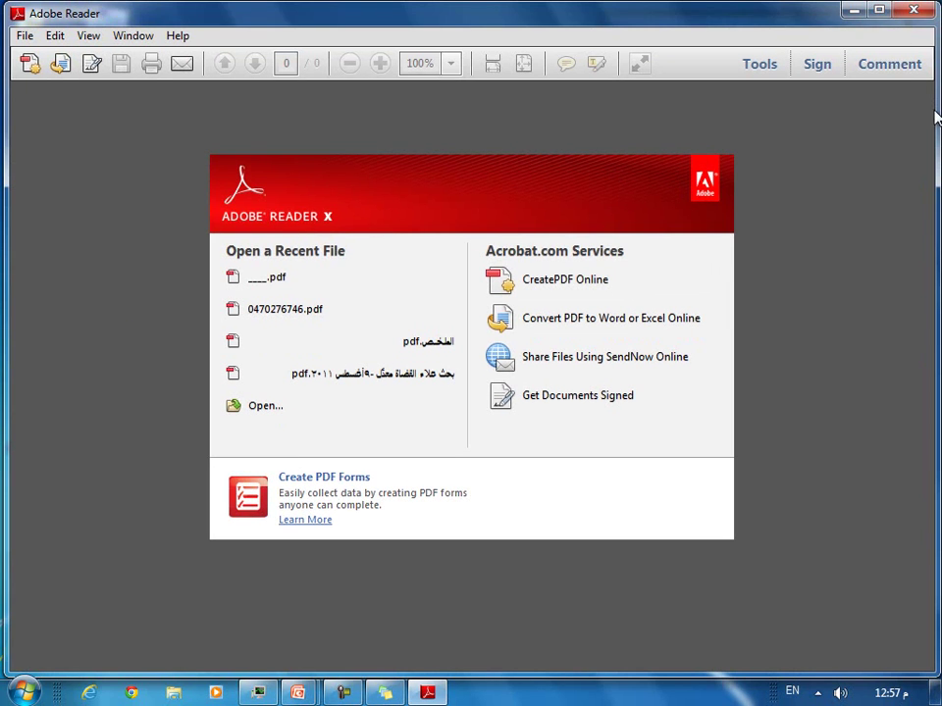
drag(934, 115, 600, 116)
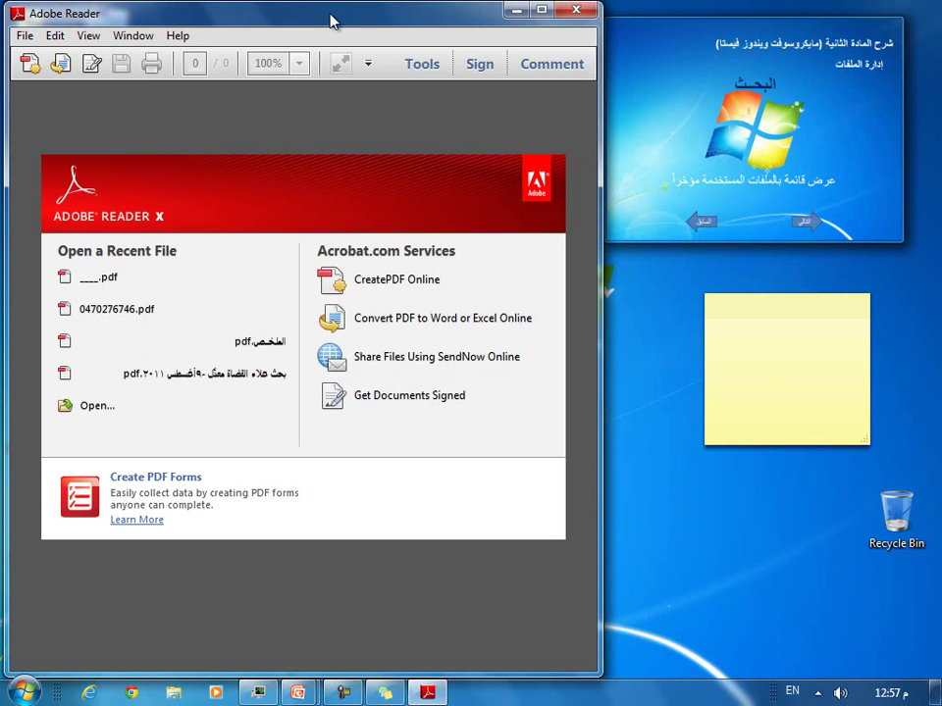
drag(285, 17, 445, 26)
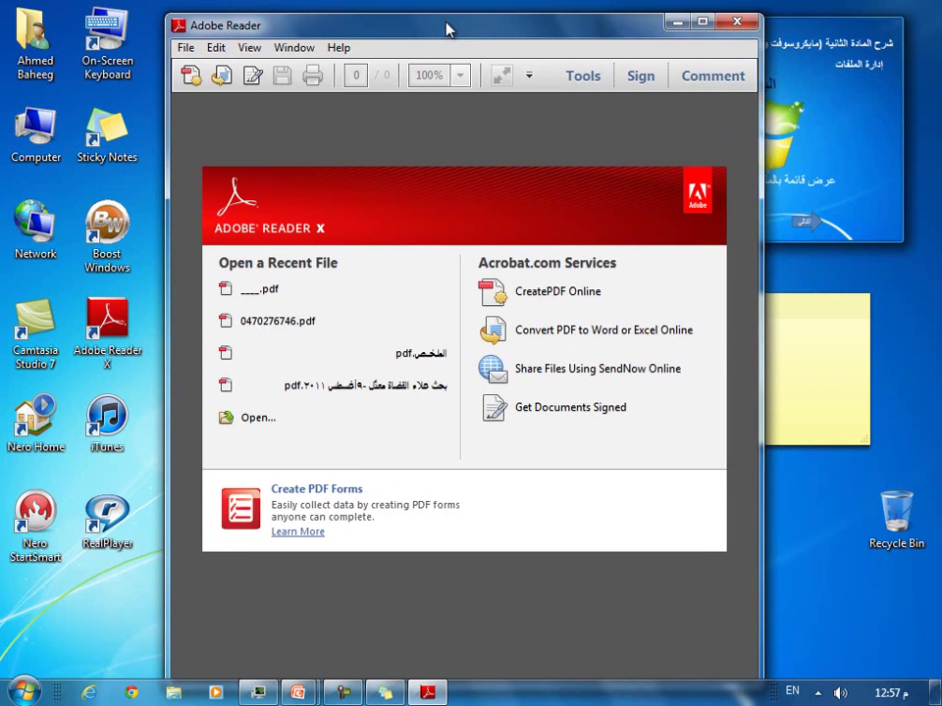
- Try to capture only the Adobe Reader window with the On-Screen Keyboard's Alt + Print Screen combination, and close the keyboard
double_click(103, 57)
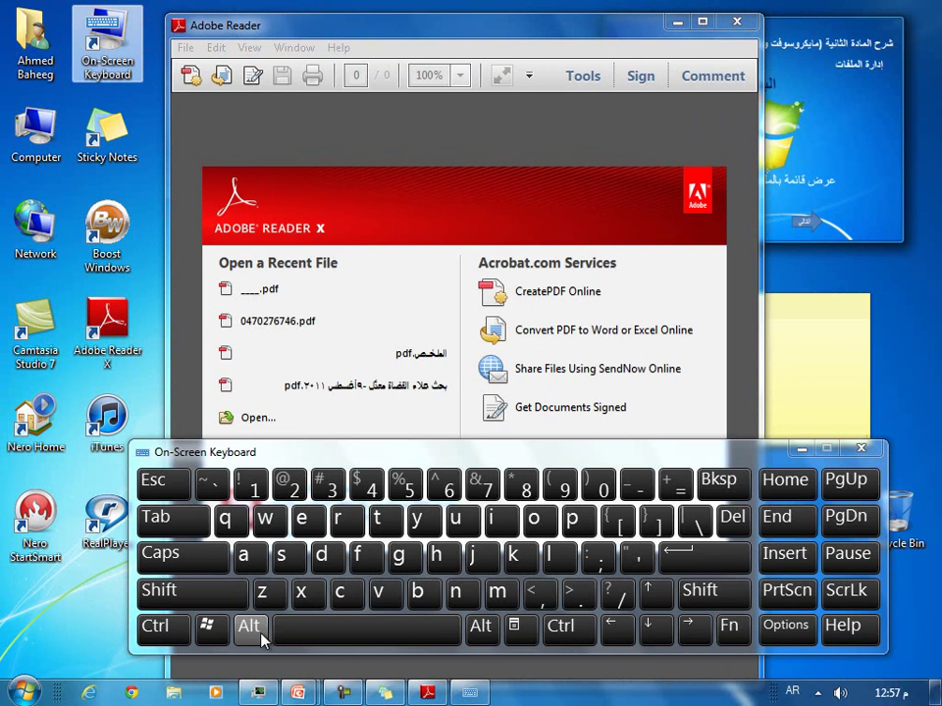
click(250, 630)
click(786, 590)
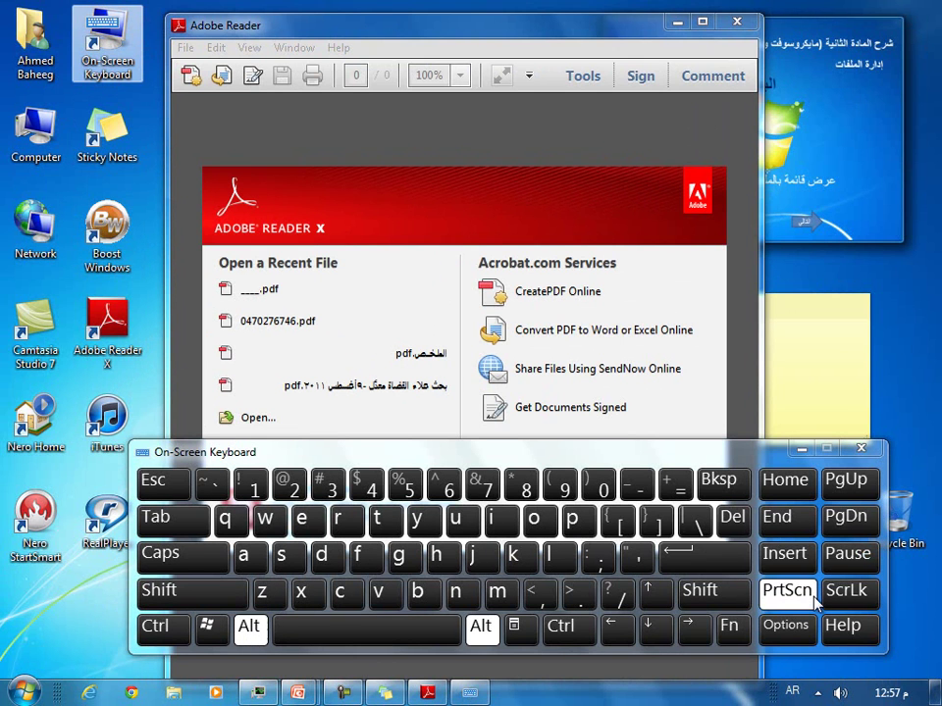
click(861, 449)
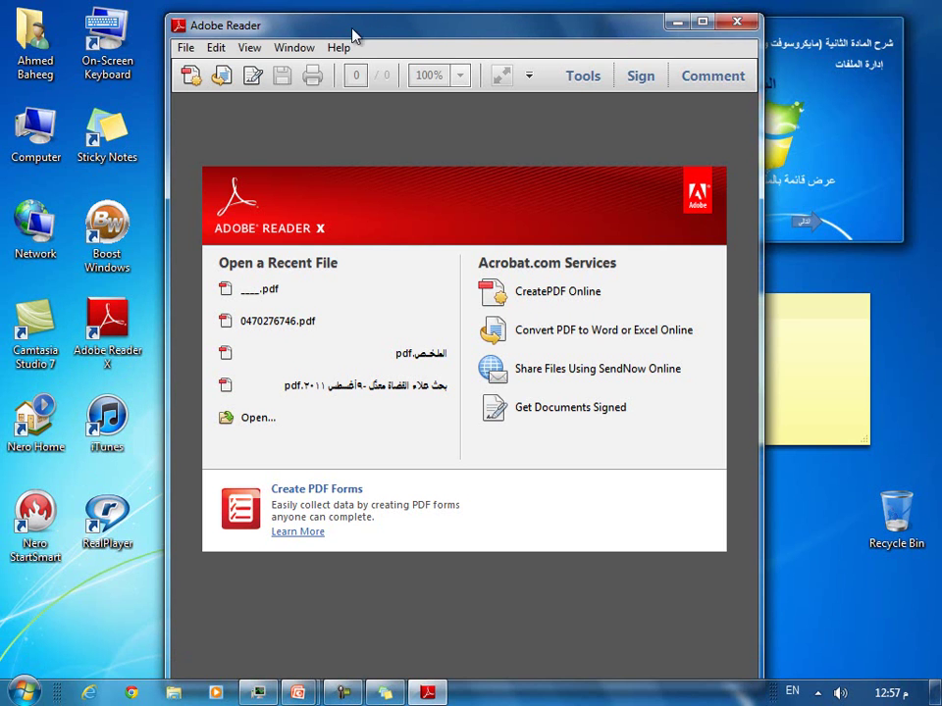
- Create a new Microsoft Office Word 2007 document and paste the captured image into it
key(super)
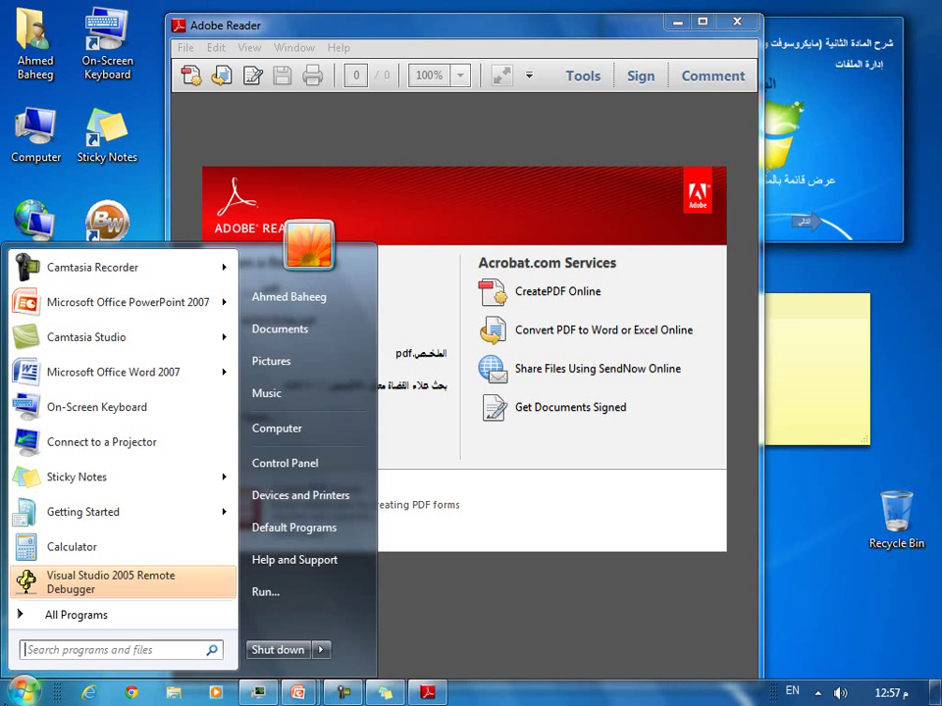
click(88, 371)
right_click(250, 303)
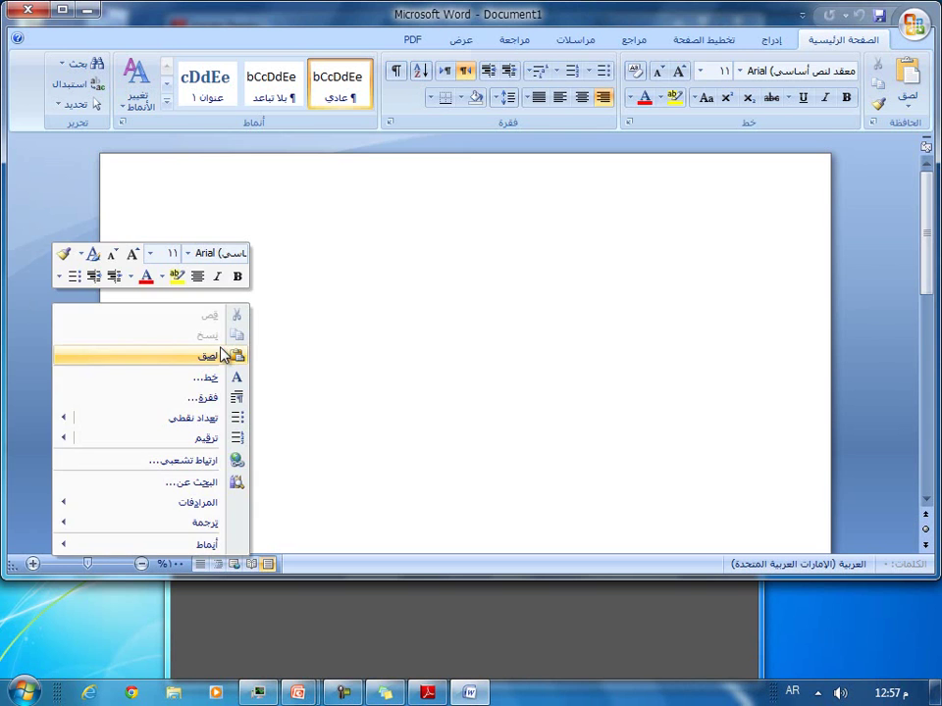
click(224, 355)
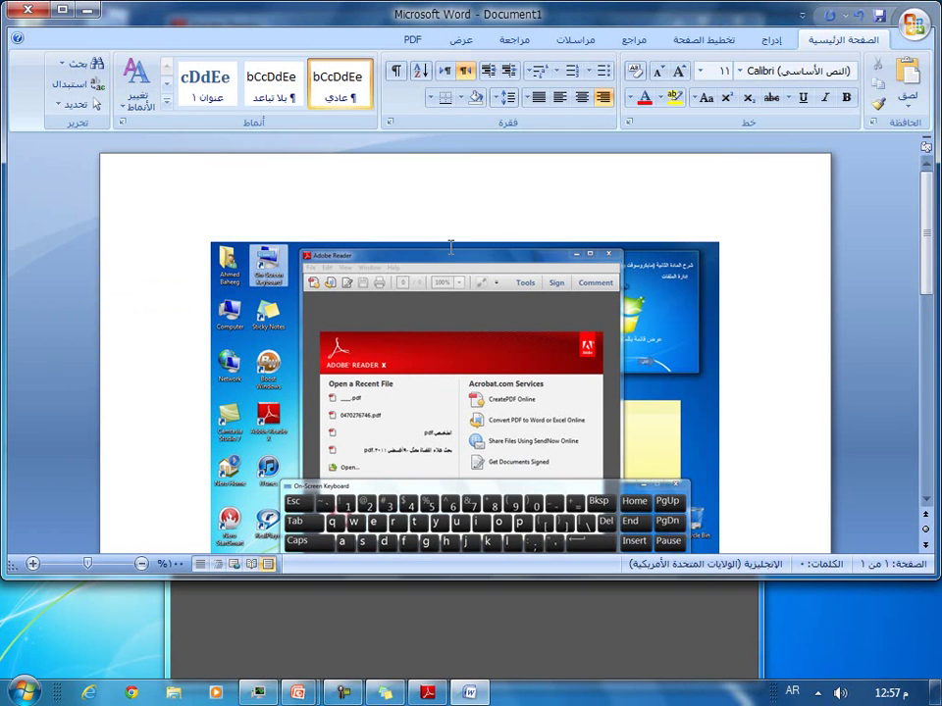
- Capture only the Adobe Reader window with its Tools pane open, and replace the pasted full-screen image in Word with that capture
key(alt+Tab)
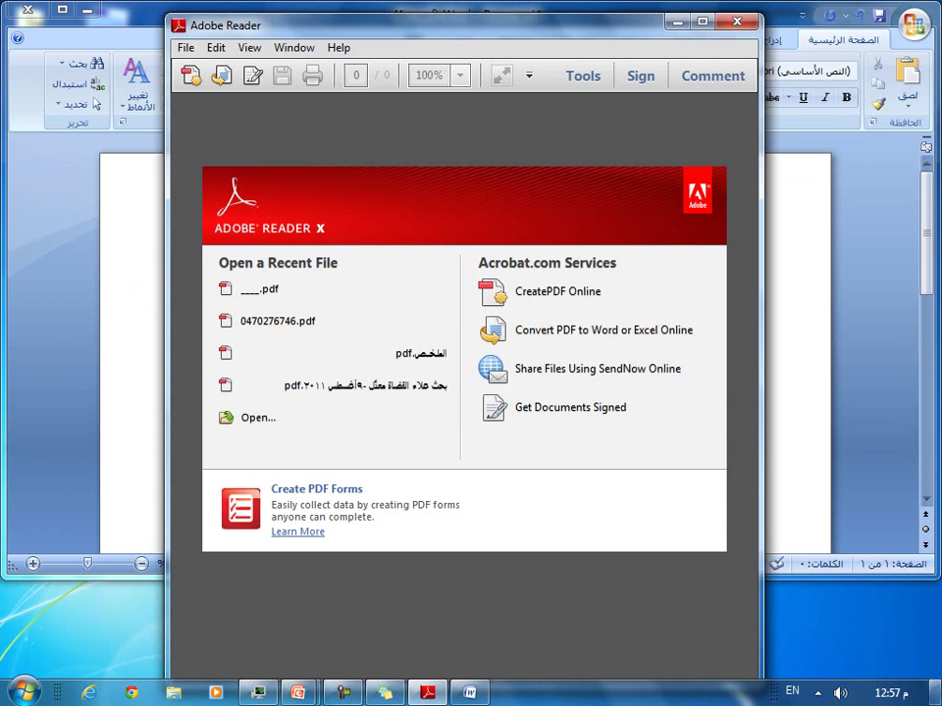
mouse_move(937, 692)
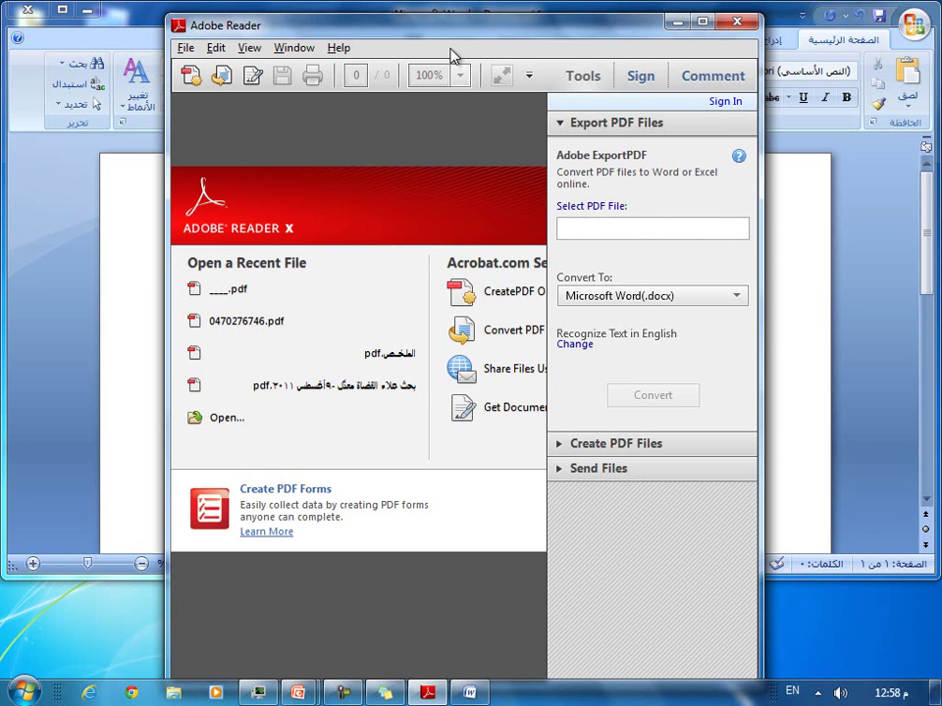
click(152, 24)
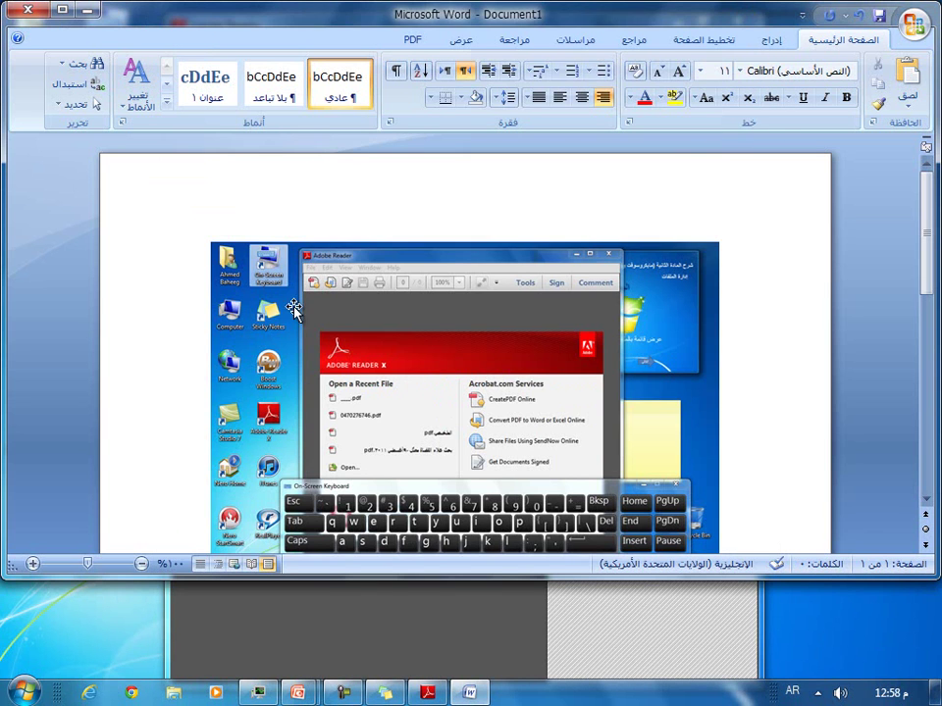
key(Delete)
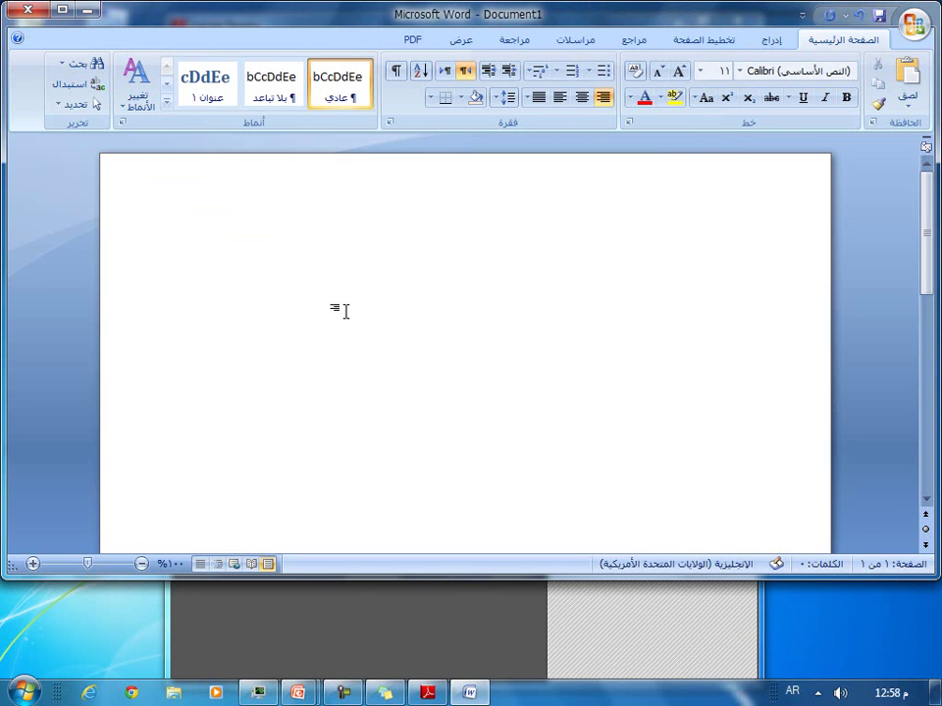
key(alt+Tab)
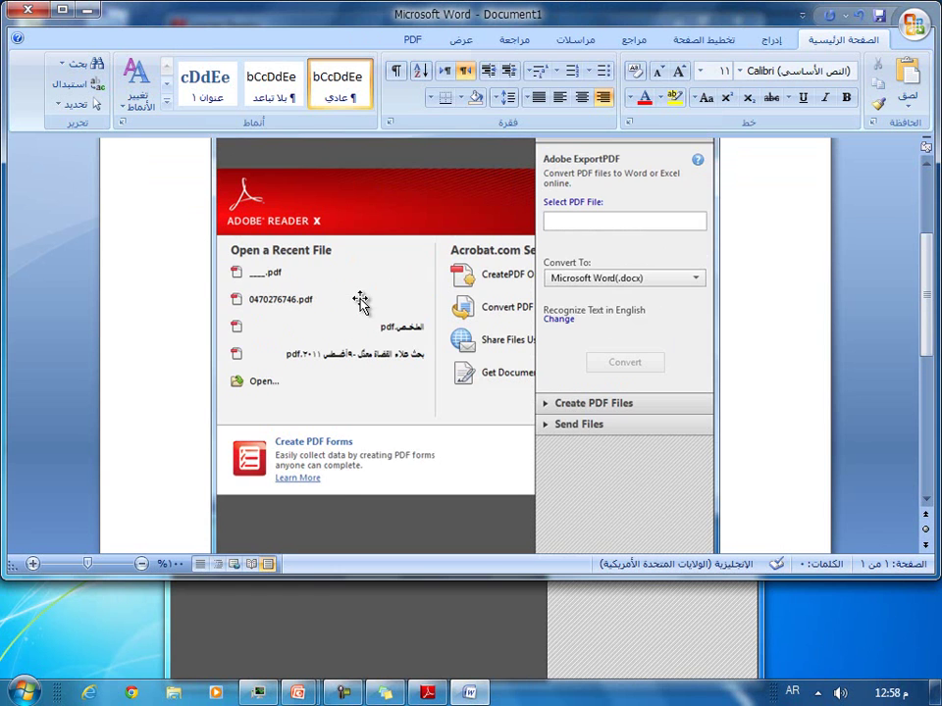
drag(361, 300, 361, 302)
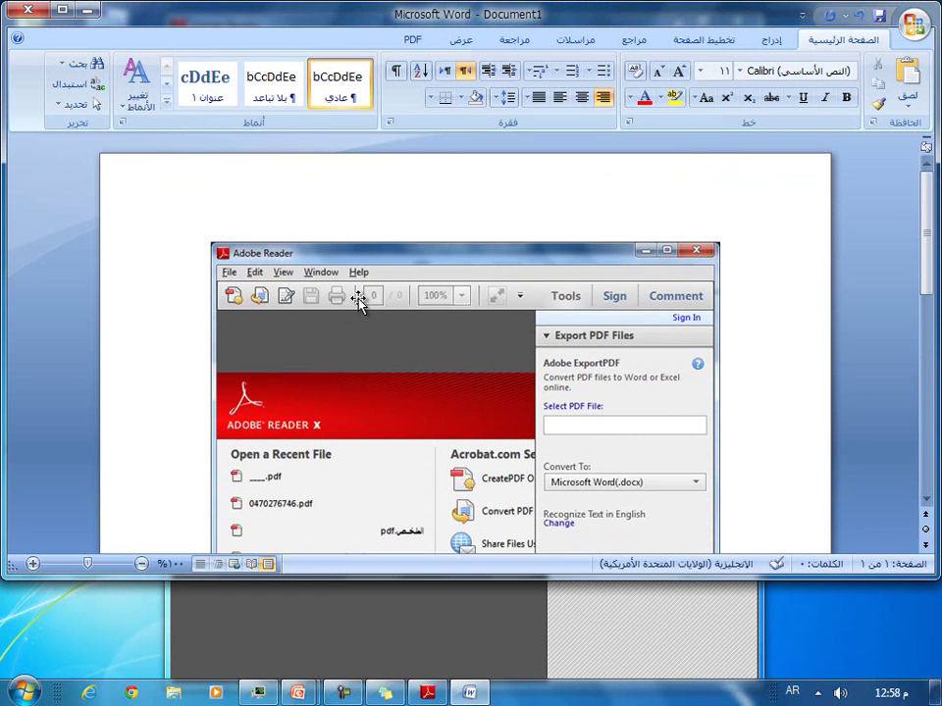